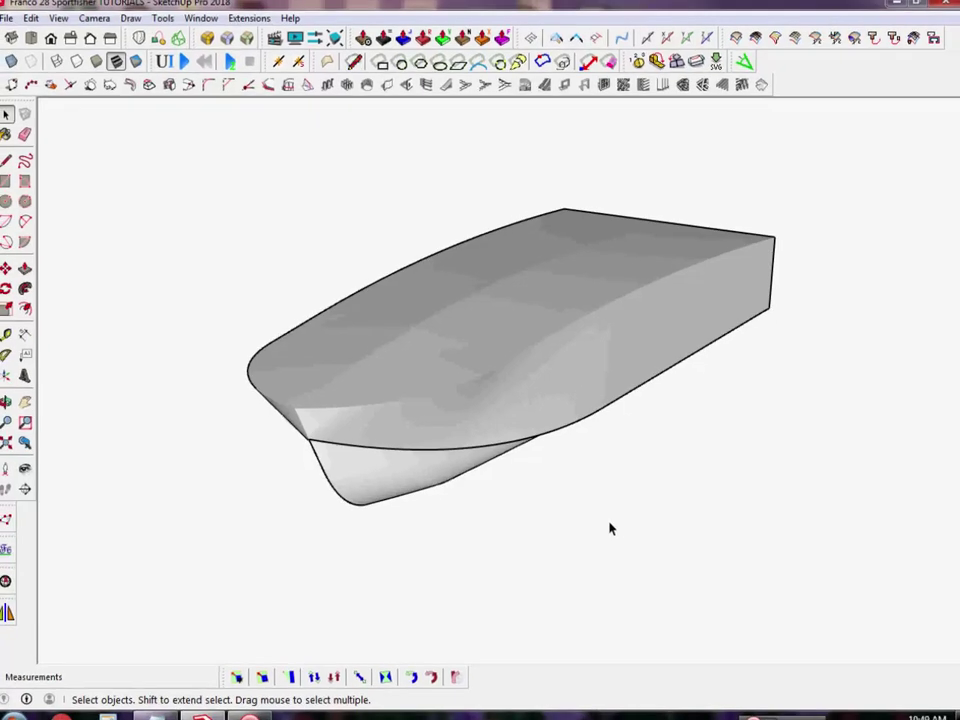
Measure the hull's volume with the Solid Volume tool from Fredo Tools
{"action": "middle_click_drag", "start_coordinate": [429, 411], "coordinate": [427, 416]}
{"action": "left_click", "coordinate": [440, 417]}
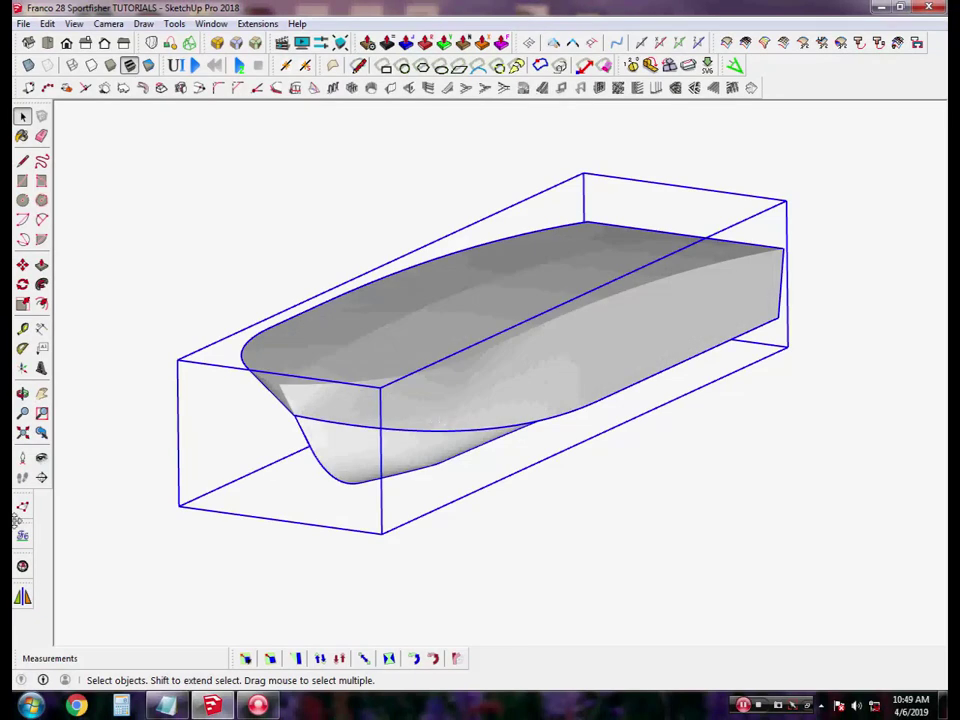
{"action": "left_click", "coordinate": [22, 394]}
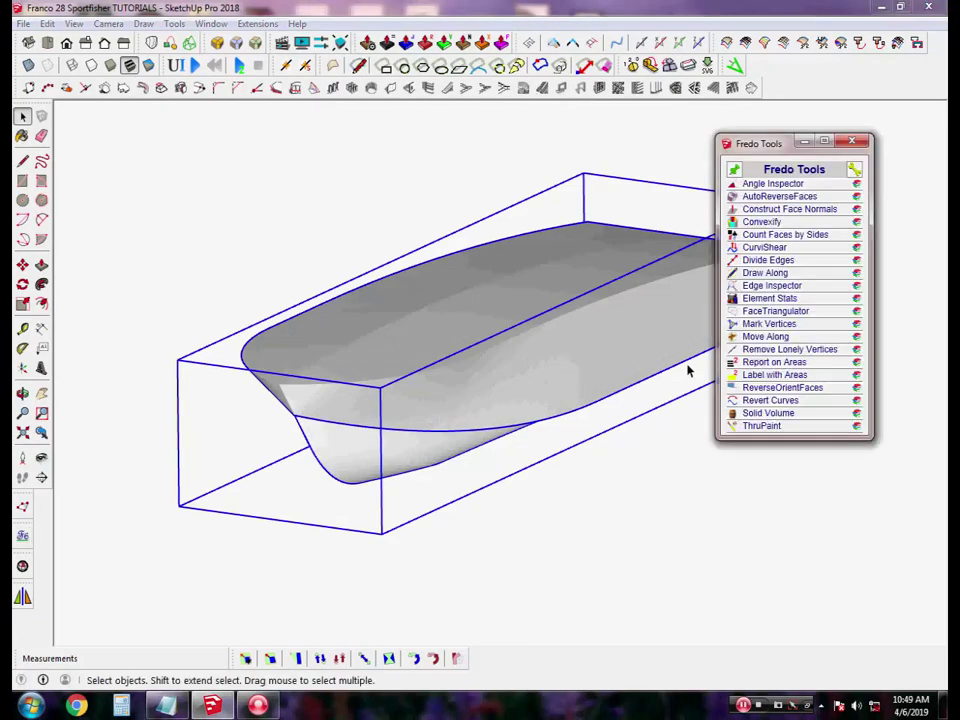
{"action": "left_click", "coordinate": [753, 415]}
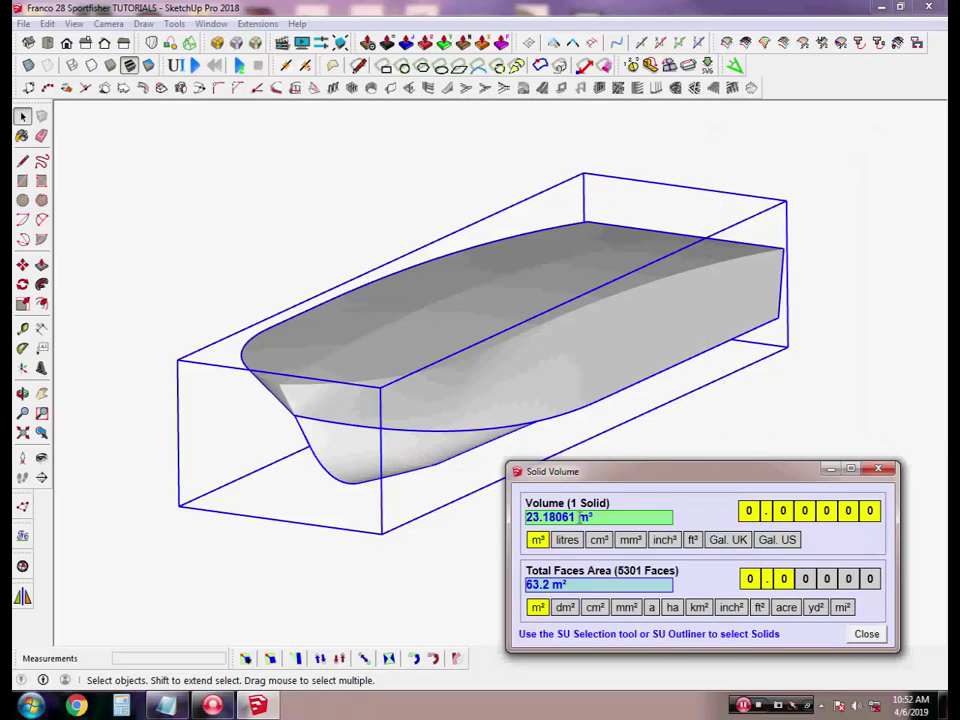
Copy the hull's volume figure in m³ into a blank Notepad document, then put the volume dialog and Notepad away
{"action": "double_click", "coordinate": [576, 517]}
{"action": "right_click", "coordinate": [570, 523]}
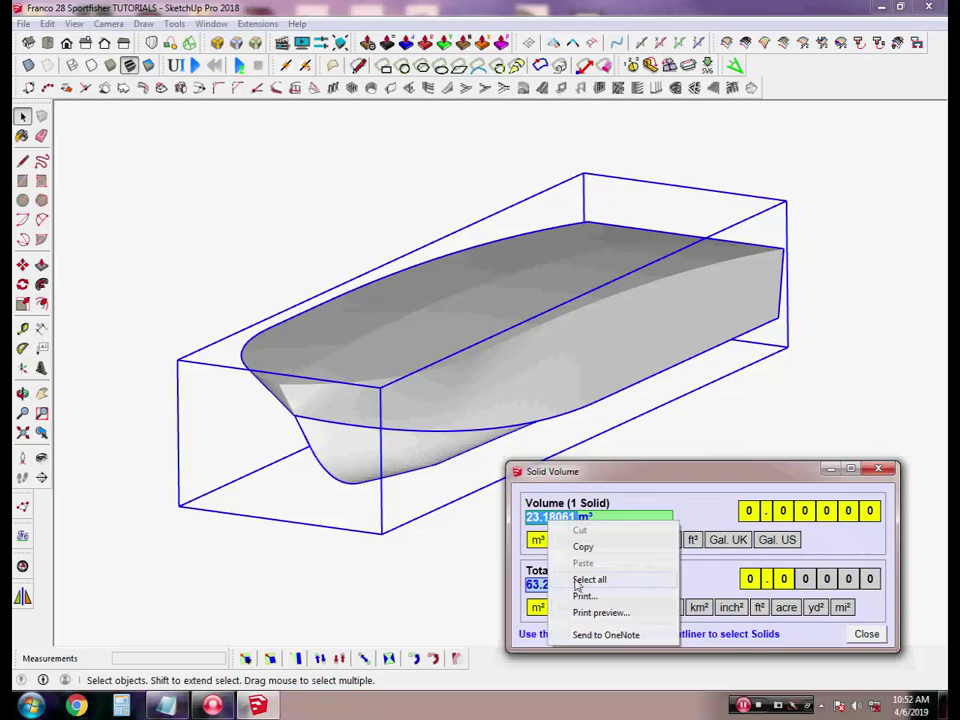
{"action": "left_click", "coordinate": [583, 547]}
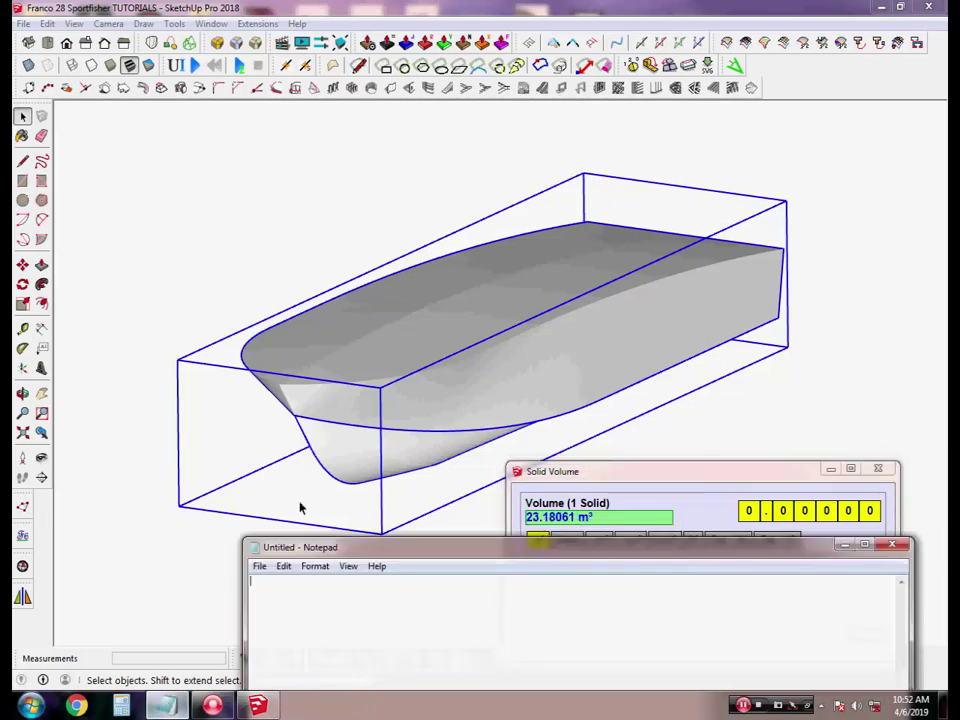
{"action": "right_click", "coordinate": [377, 619]}
{"action": "left_click", "coordinate": [439, 474]}
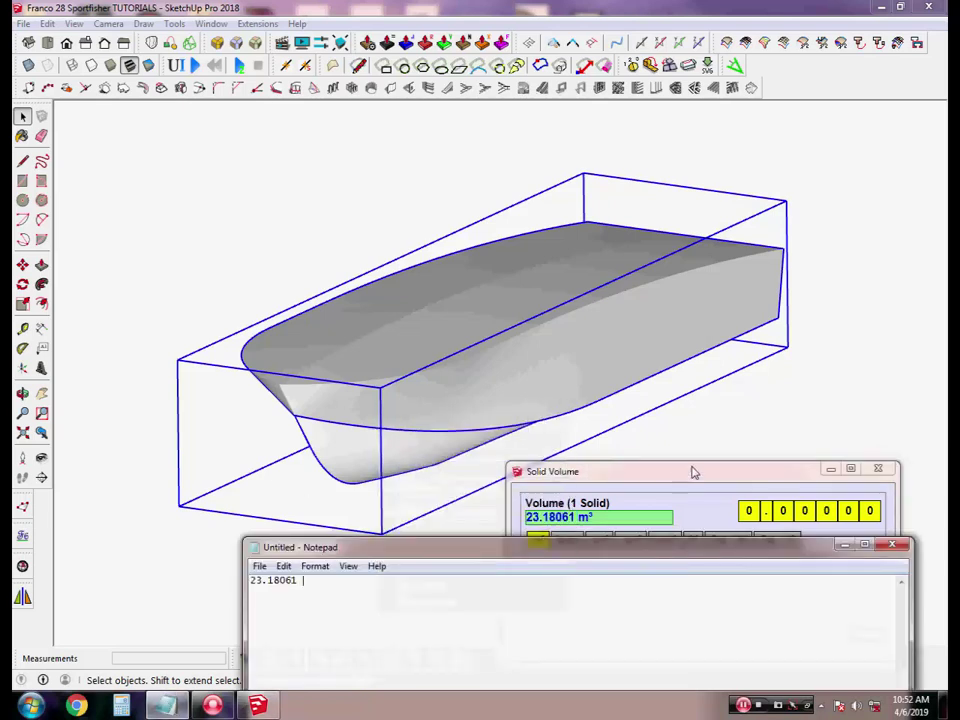
{"action": "left_click", "coordinate": [702, 463]}
{"action": "left_click", "coordinate": [878, 469]}
{"action": "left_click", "coordinate": [556, 549]}
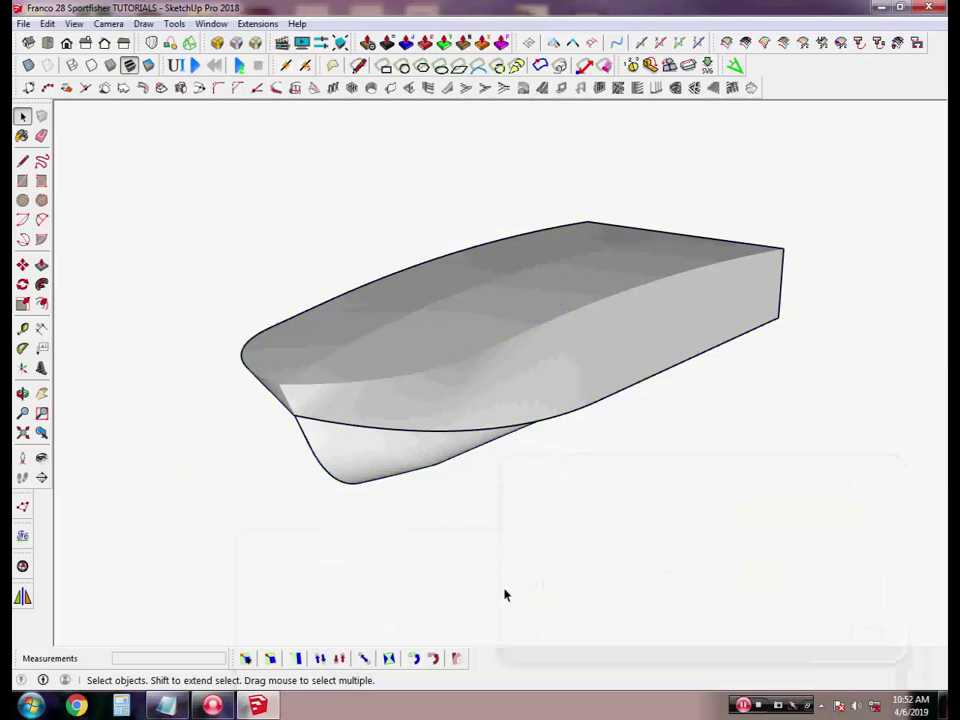
Create an MSPhysics buoyancy plane with the default settings and look at the hull from a low side angle
{"action": "left_click", "coordinate": [272, 25]}
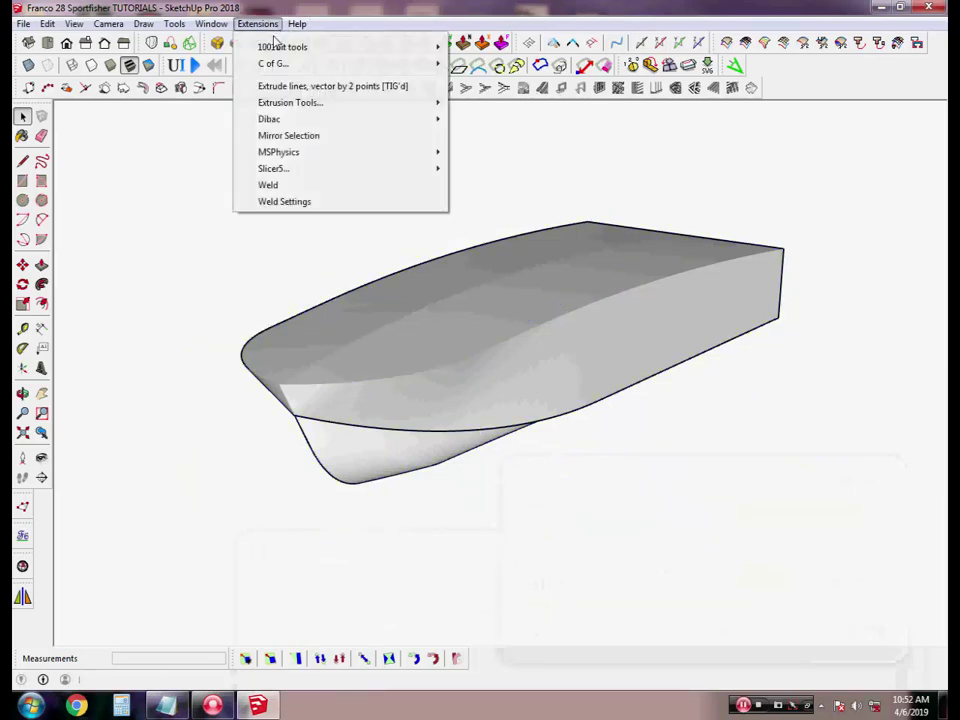
{"action": "mouse_move", "coordinate": [287, 154]}
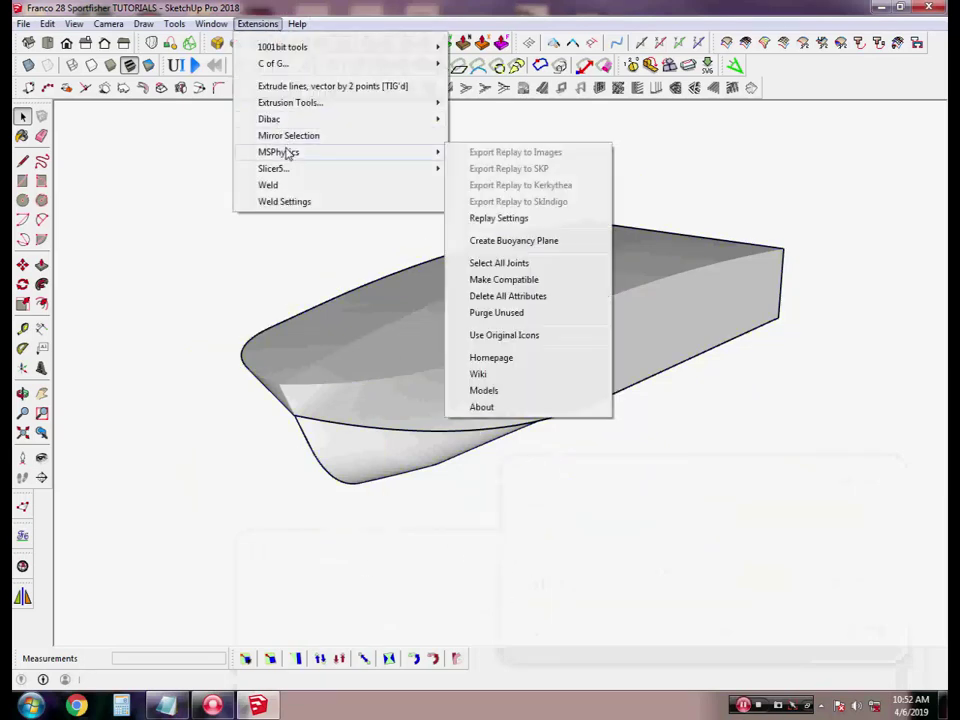
{"action": "left_click", "coordinate": [520, 241]}
{"action": "left_click", "coordinate": [450, 414]}
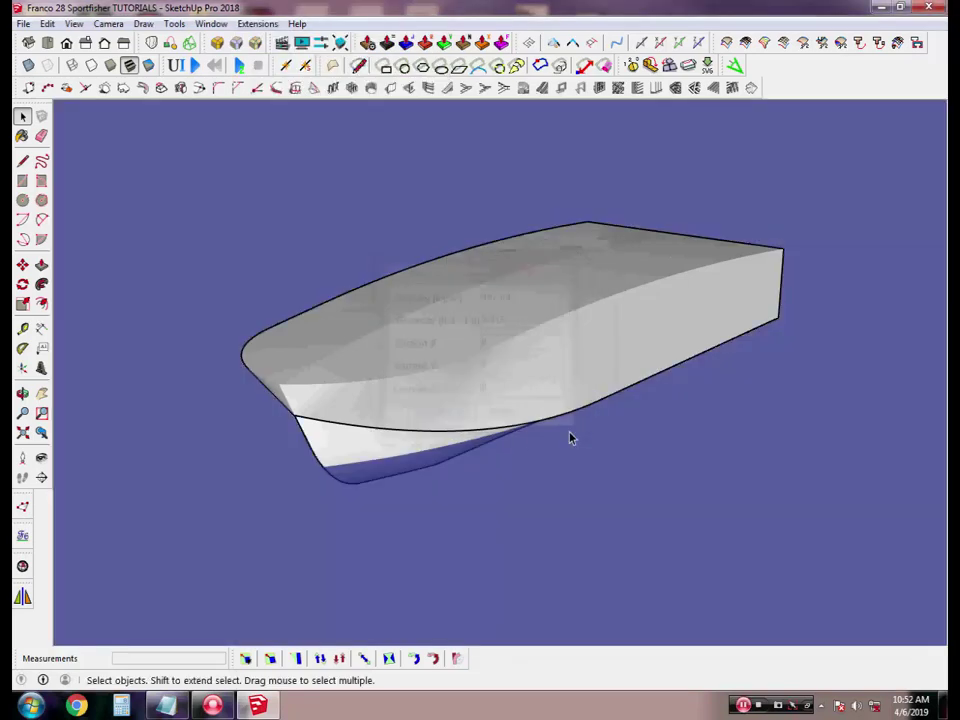
{"action": "middle_click_drag", "start_coordinate": [570, 438], "coordinate": [439, 375]}
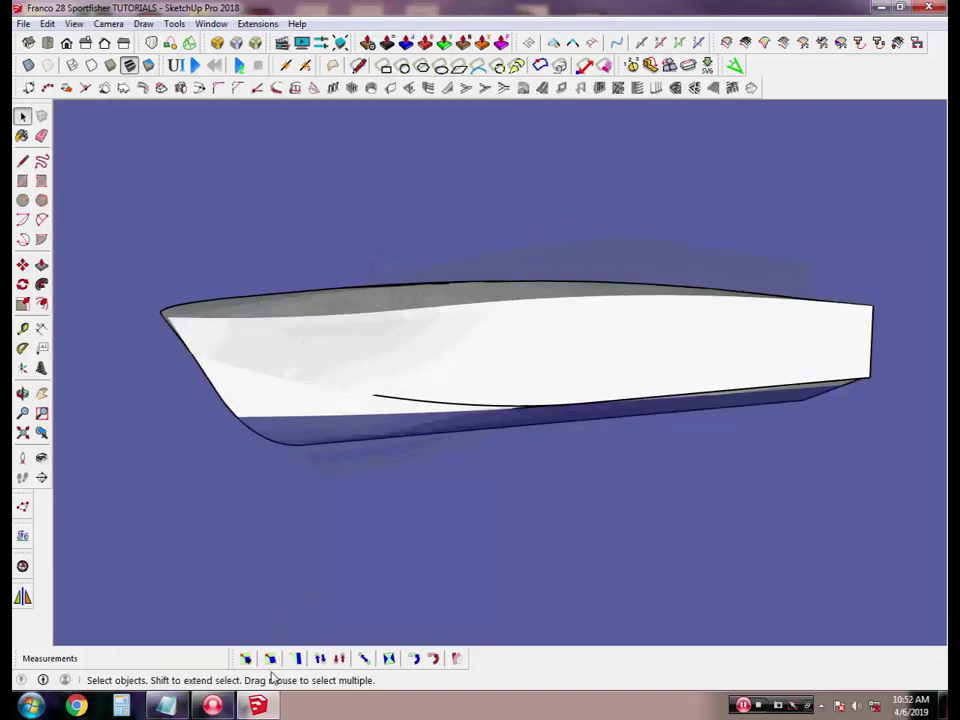
Draw two connected straight lines on the buoyancy plane, one alongside the hull and one across in front of its bow
{"action": "left_click", "coordinate": [67, 42]}
{"action": "scroll", "coordinate": [330, 283], "scroll_direction": "down", "scroll_amount": 2}
{"action": "middle_click_drag", "start_coordinate": [338, 224], "coordinate": [553, 418]}
{"action": "scroll", "coordinate": [540, 414], "scroll_direction": "down", "scroll_amount": 2}
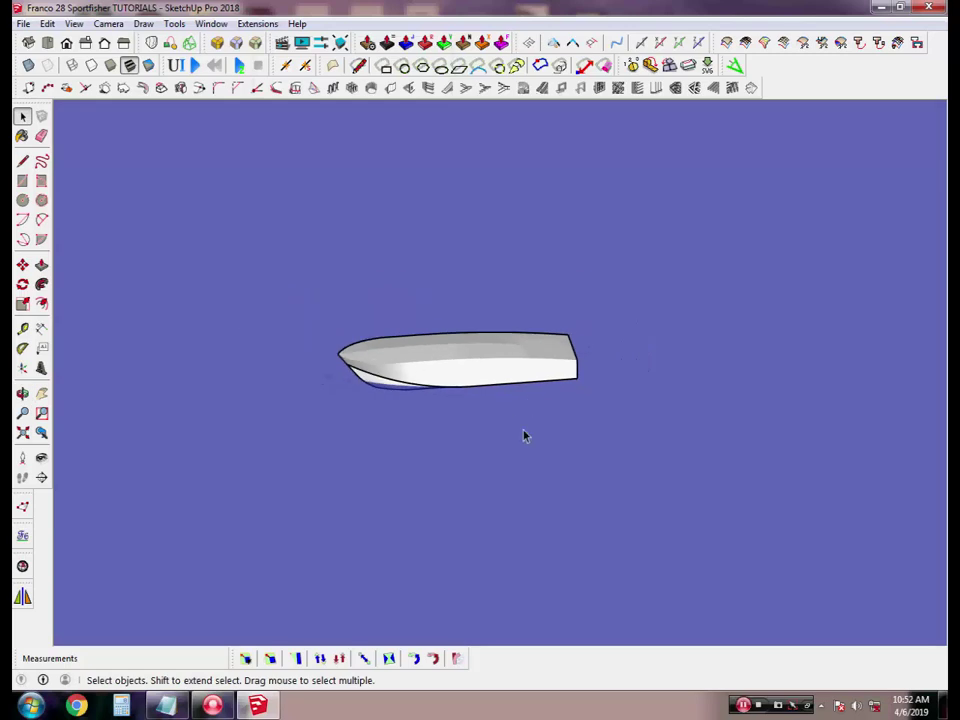
{"action": "scroll", "coordinate": [527, 426], "scroll_direction": "up", "scroll_amount": 1}
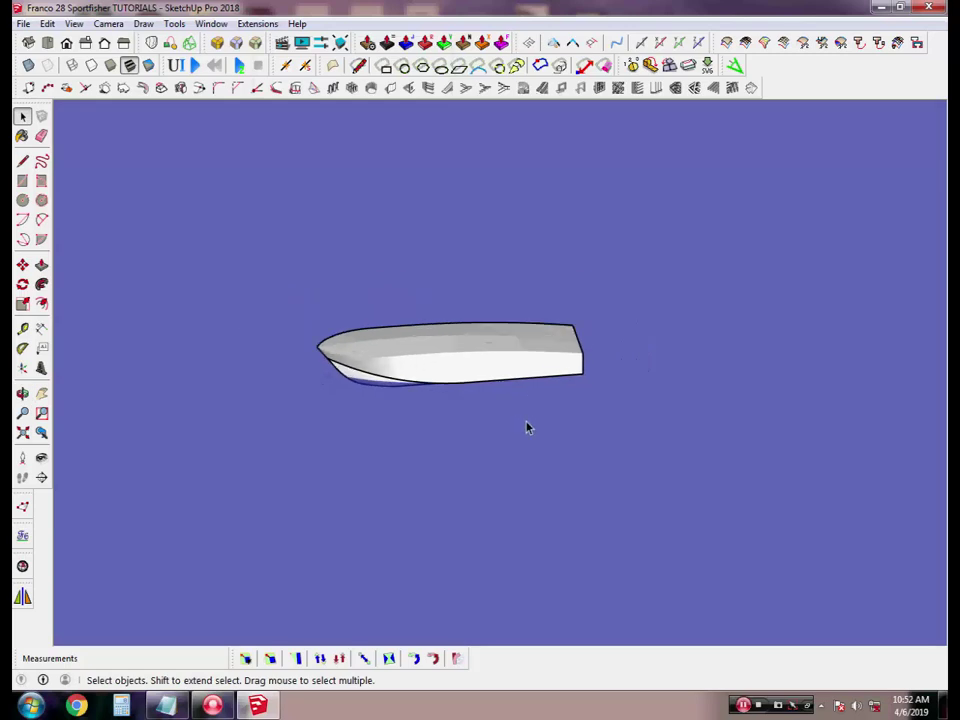
{"action": "key", "text": "l"}
{"action": "left_click", "coordinate": [258, 467]}
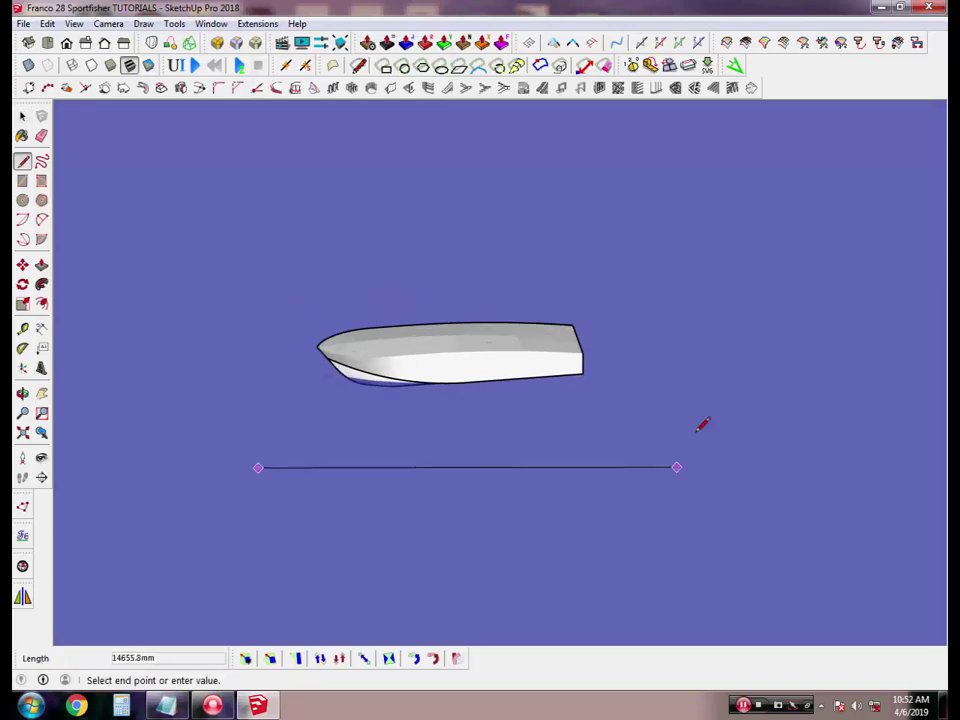
{"action": "left_click", "coordinate": [762, 440]}
{"action": "middle_click_drag", "start_coordinate": [560, 455], "coordinate": [703, 418]}
{"action": "key", "text": "Escape"}
{"action": "left_click", "coordinate": [654, 433]}
{"action": "left_click", "coordinate": [408, 427]}
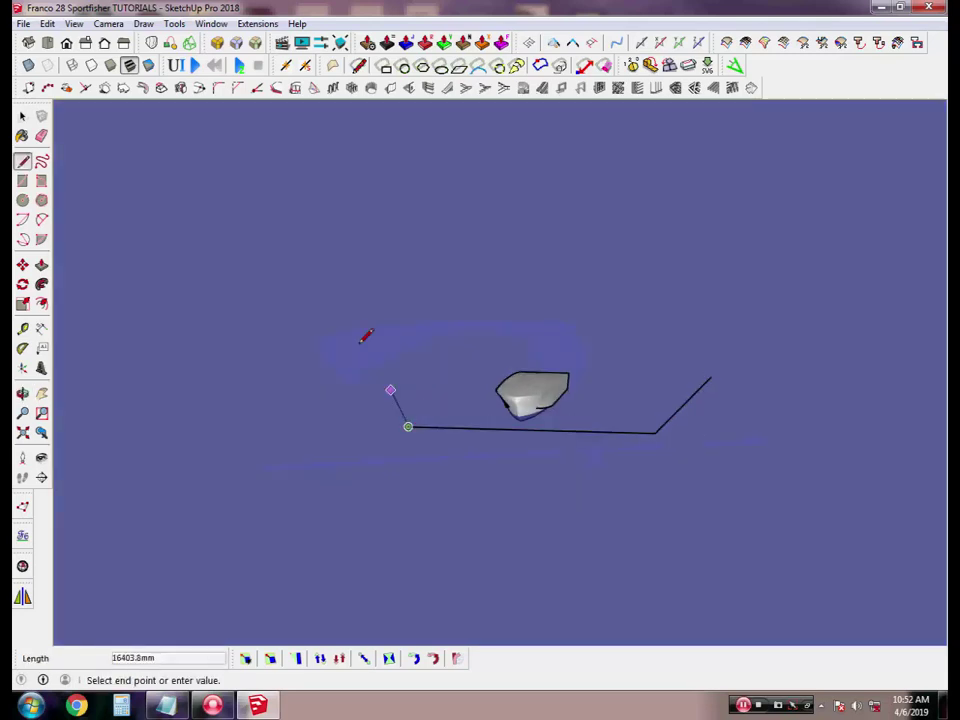
Examine how the hull sits against the waterline in the front, left and right views
{"action": "left_click", "coordinate": [67, 44]}
{"action": "key", "text": "space"}
{"action": "scroll", "coordinate": [345, 276], "scroll_direction": "up", "scroll_amount": 3}
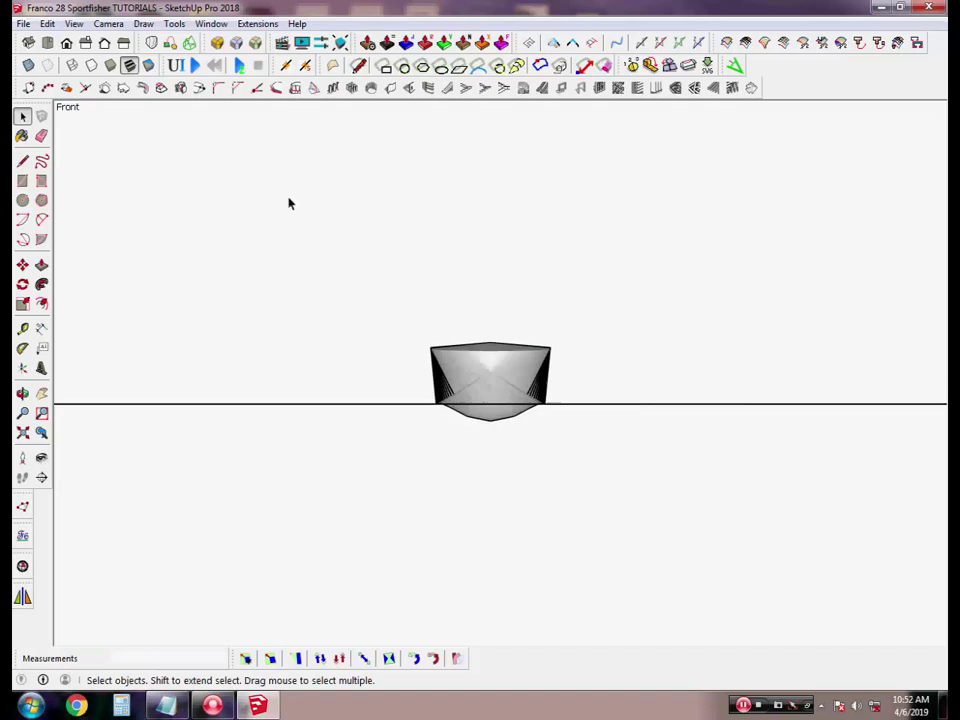
{"action": "left_click", "coordinate": [123, 43]}
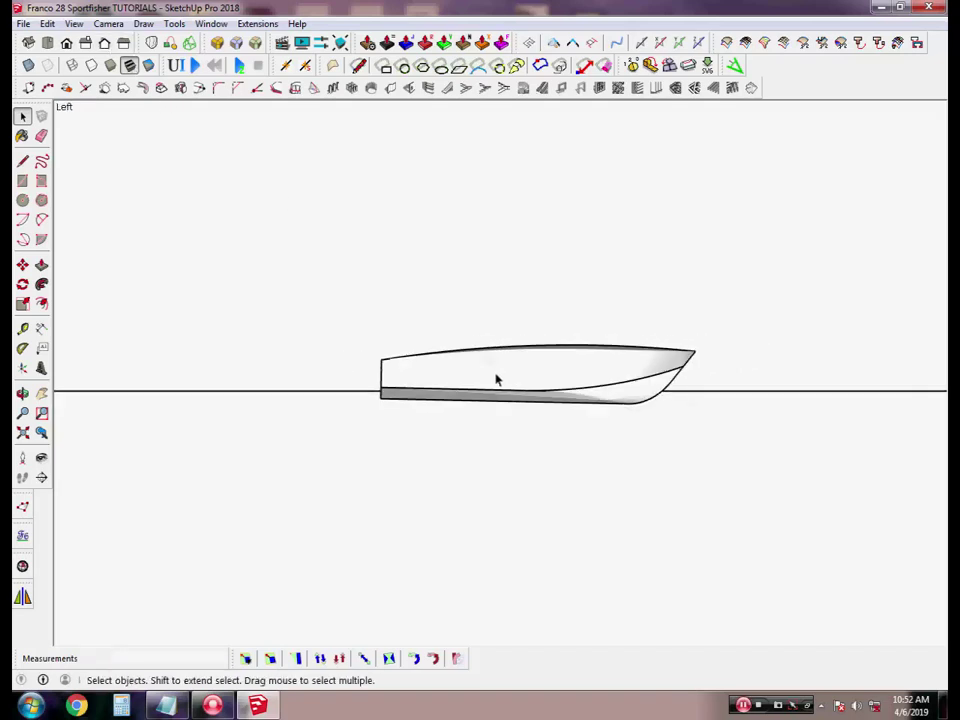
{"action": "left_click", "coordinate": [85, 43]}
{"action": "scroll", "coordinate": [389, 397], "scroll_direction": "up", "scroll_amount": 3}
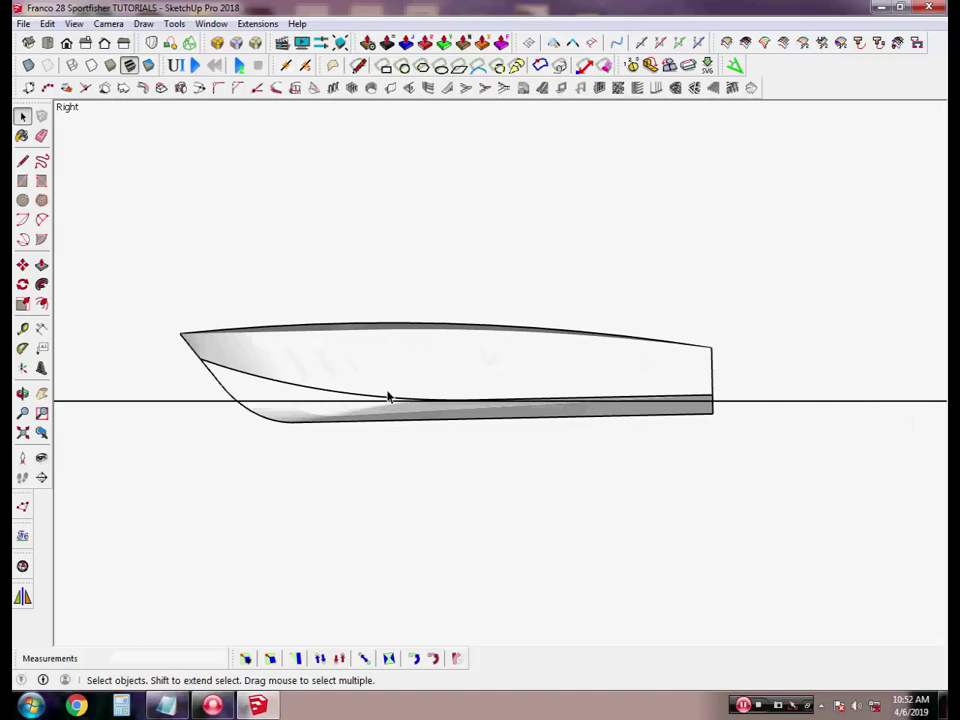
{"action": "scroll", "coordinate": [389, 397], "scroll_direction": "up", "scroll_amount": 2}
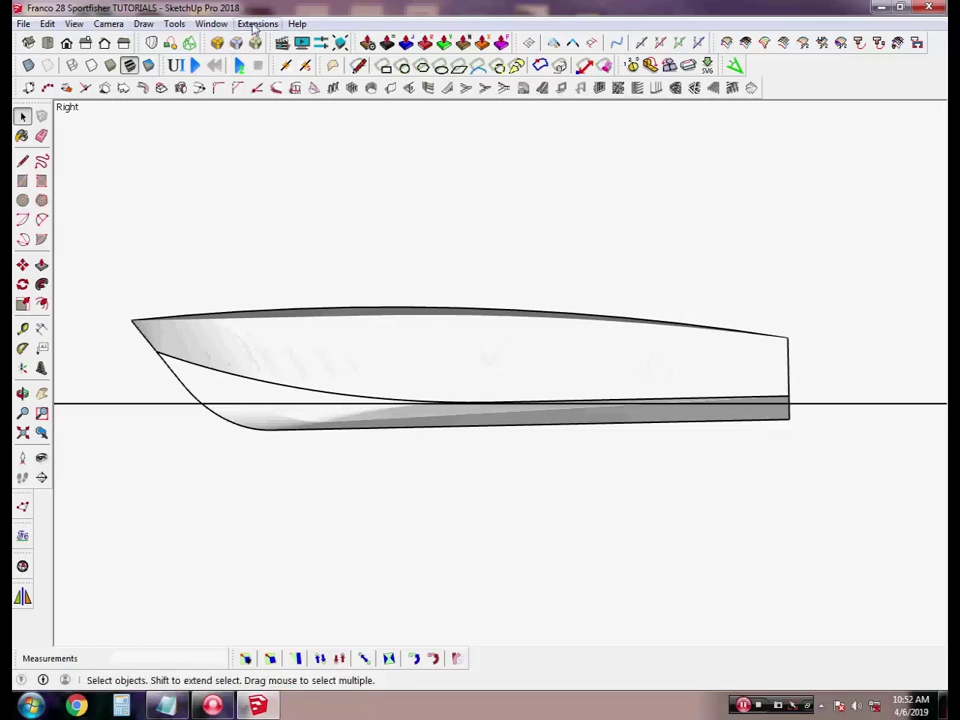
Open the MSPhysics body properties of the hull
{"action": "left_click", "coordinate": [176, 65]}
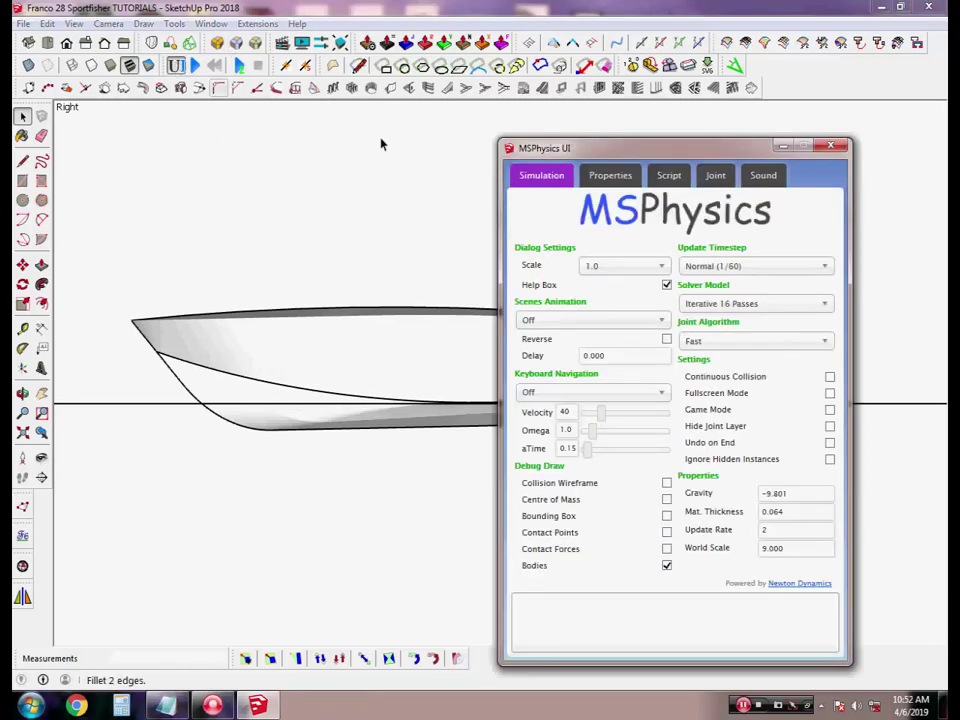
{"action": "left_click", "coordinate": [608, 176]}
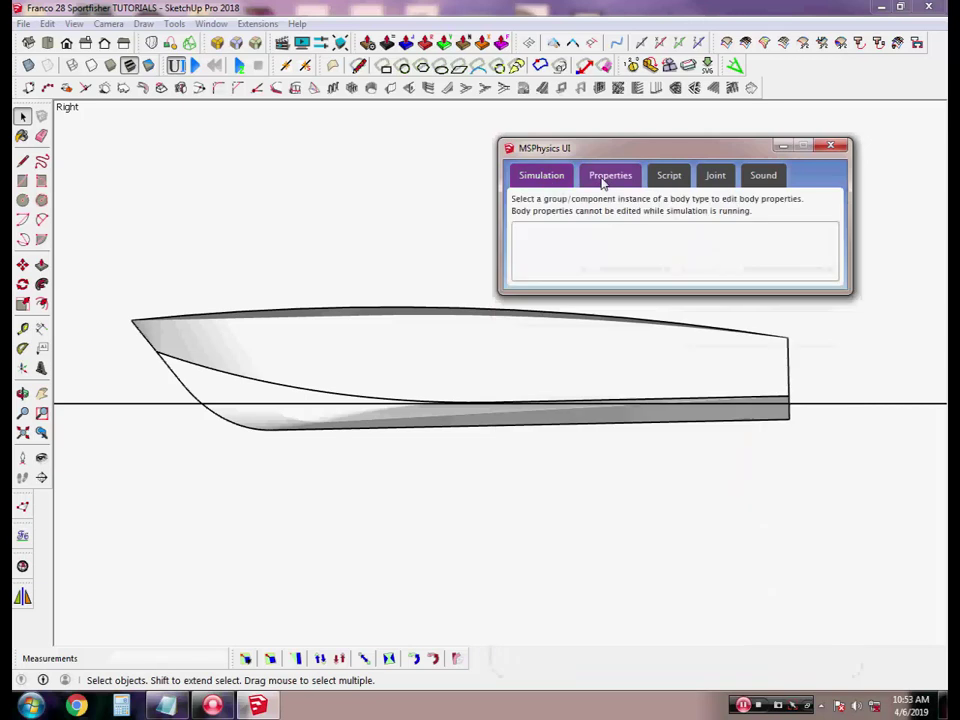
{"action": "left_click", "coordinate": [326, 344]}
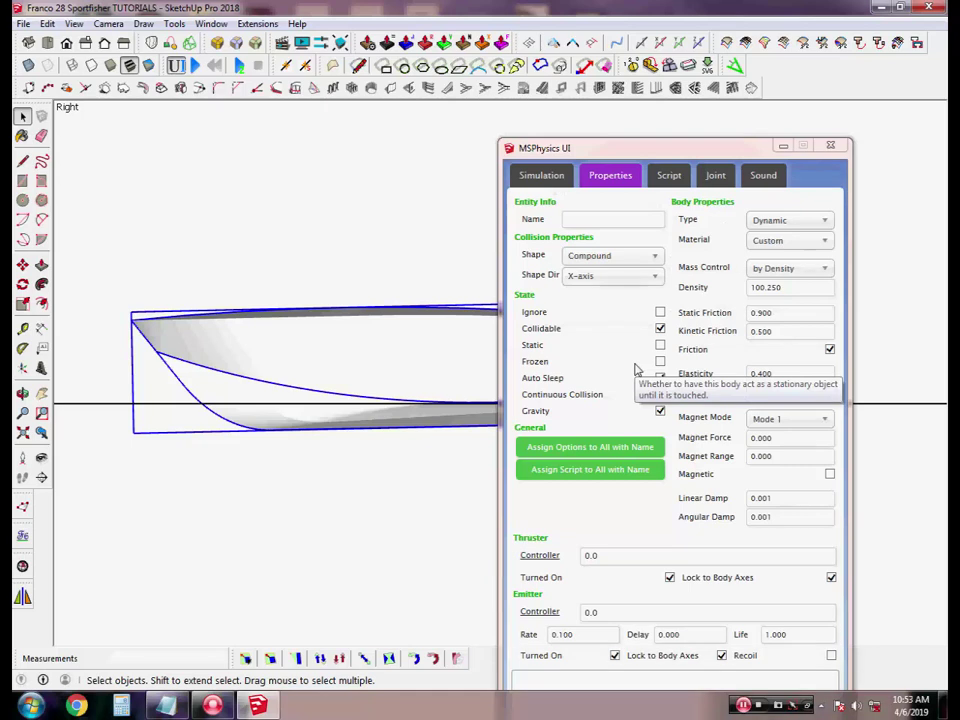
Review the by Mass option, keep the hull's mass control by Density, and briefly test-run the buoyancy simulation
{"action": "left_click", "coordinate": [804, 270]}
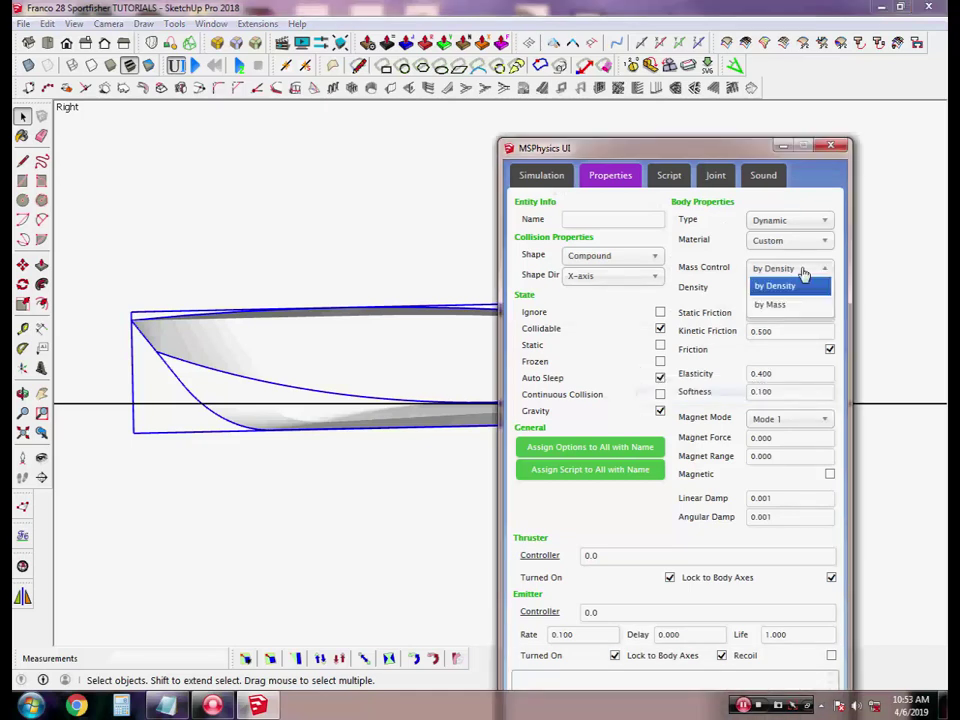
{"action": "left_click", "coordinate": [795, 306]}
{"action": "left_click", "coordinate": [793, 270]}
{"action": "left_click", "coordinate": [794, 286]}
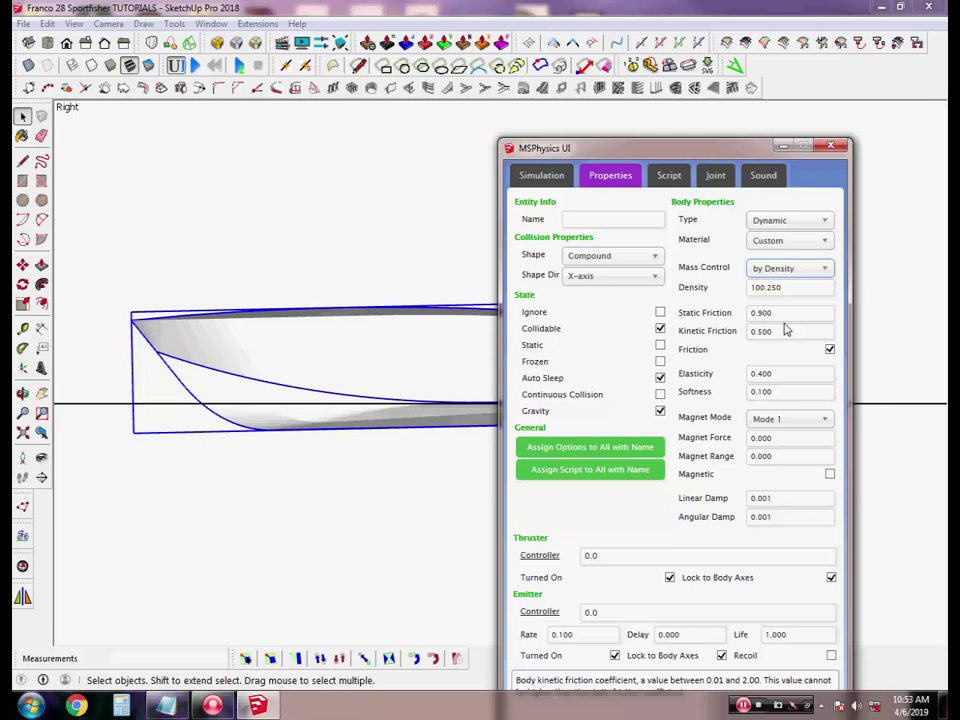
{"action": "left_click", "coordinate": [197, 65]}
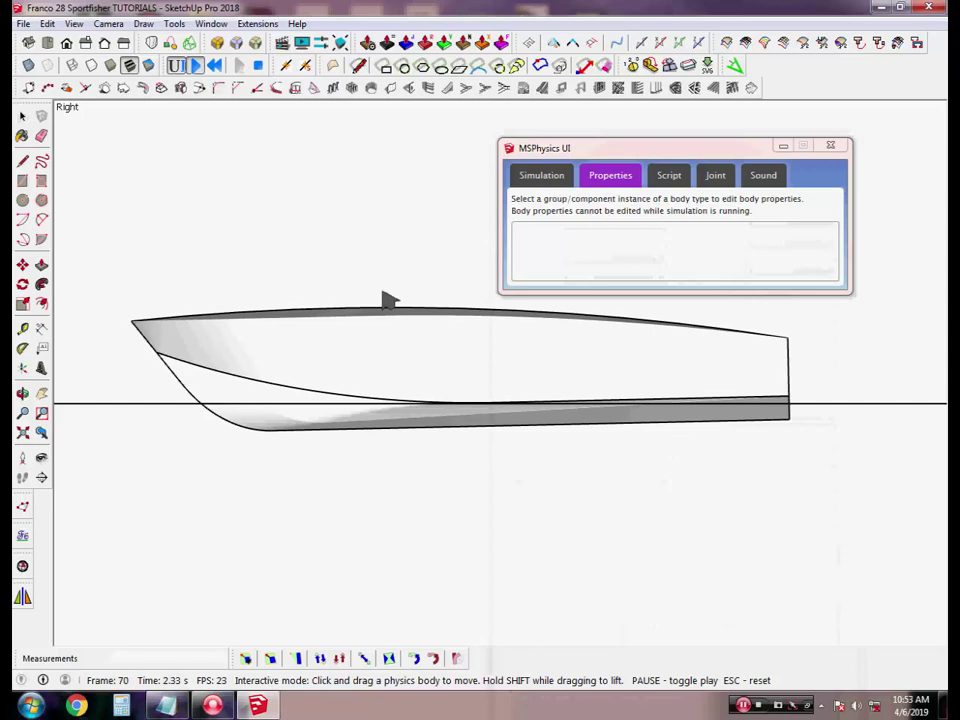
{"action": "left_click", "coordinate": [259, 66]}
Raise the hull so its keel sits about level with the waterline, then run the buoyancy simulation and stop it
{"action": "left_click", "coordinate": [390, 333]}
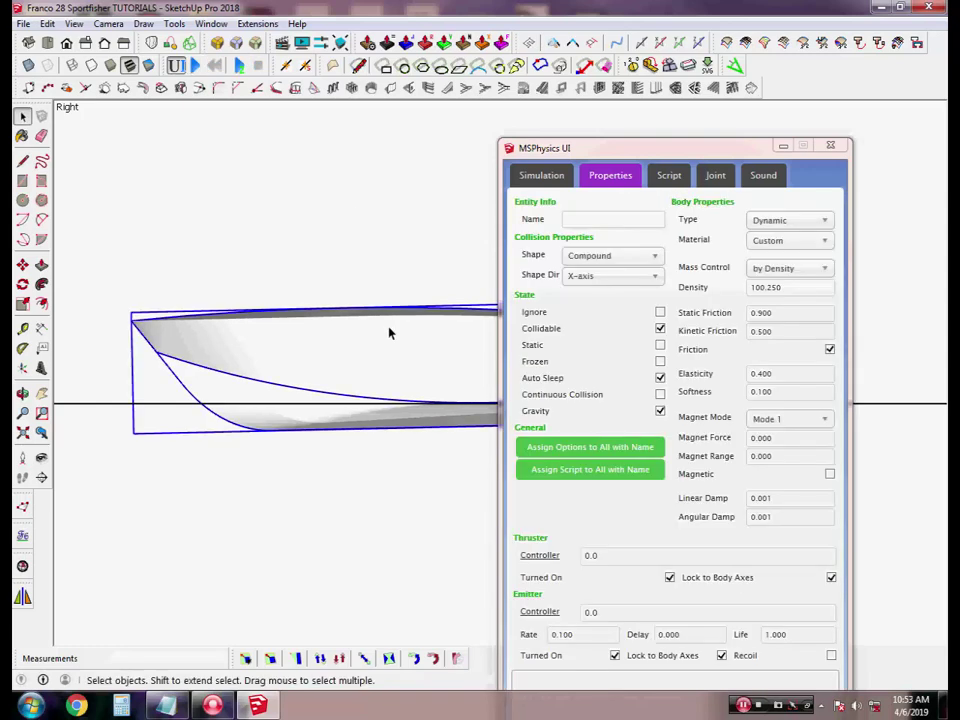
{"action": "key", "text": "m"}
{"action": "left_click_drag", "start_coordinate": [388, 332], "coordinate": [388, 311]}
{"action": "key", "text": "space"}
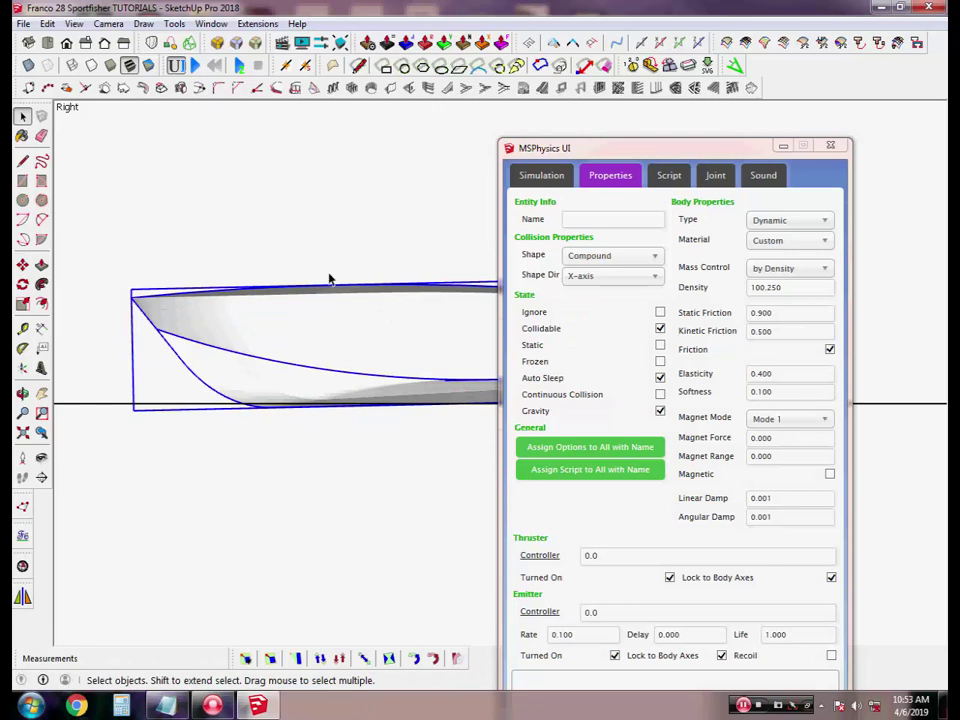
{"action": "left_click", "coordinate": [195, 65]}
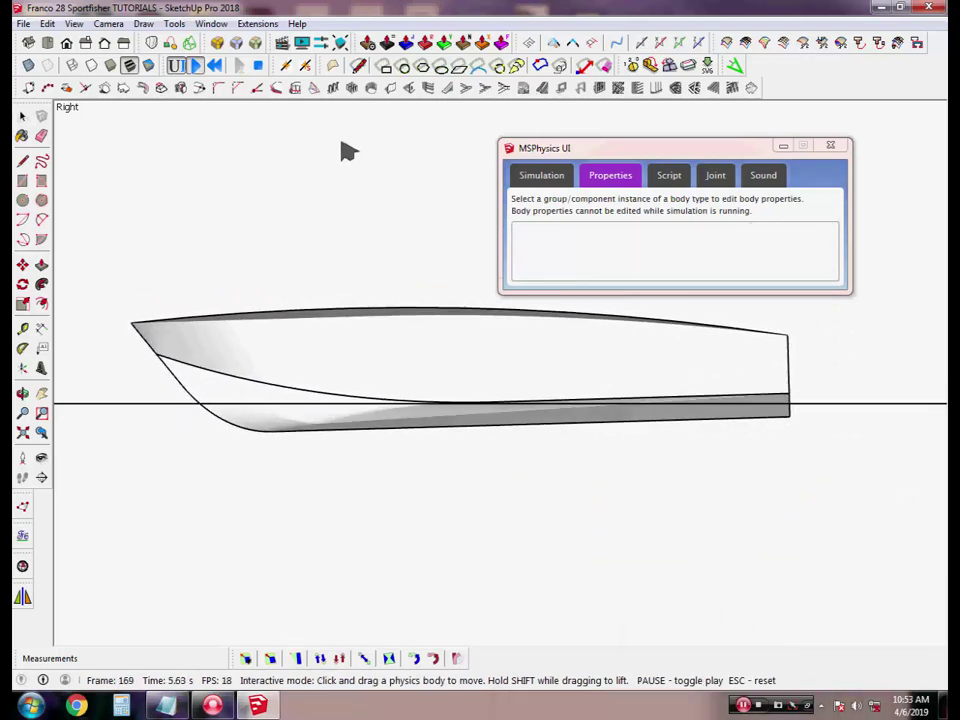
{"action": "left_click", "coordinate": [263, 66]}
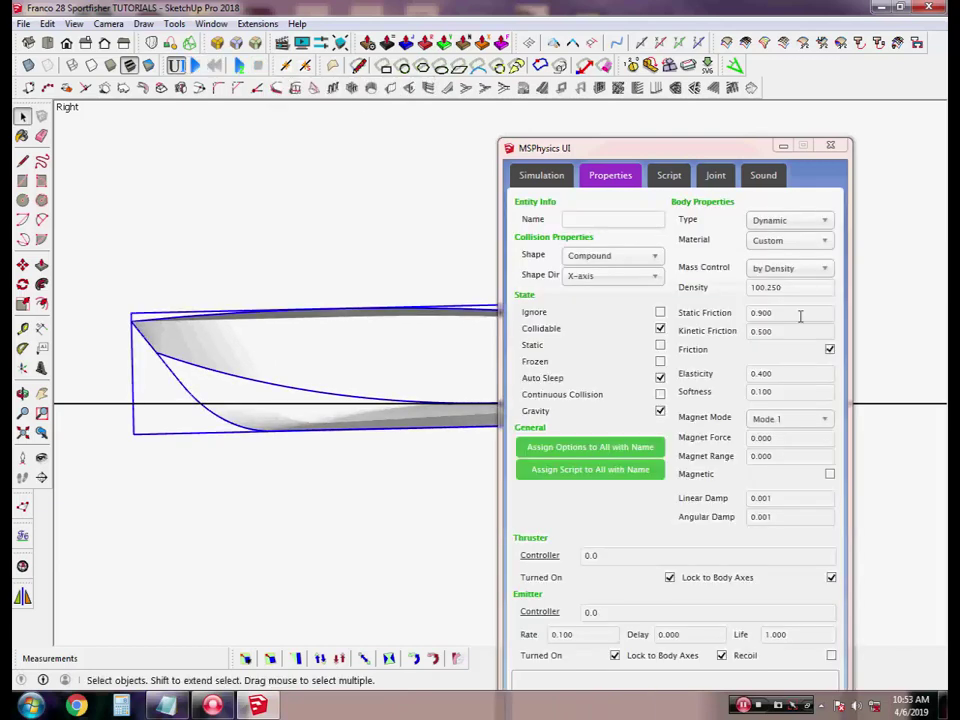
Switch the hull's mass control to by Mass, set the mass to 1500 kg, and simulate how it floats
{"action": "left_click", "coordinate": [789, 268]}
{"action": "left_click", "coordinate": [784, 303]}
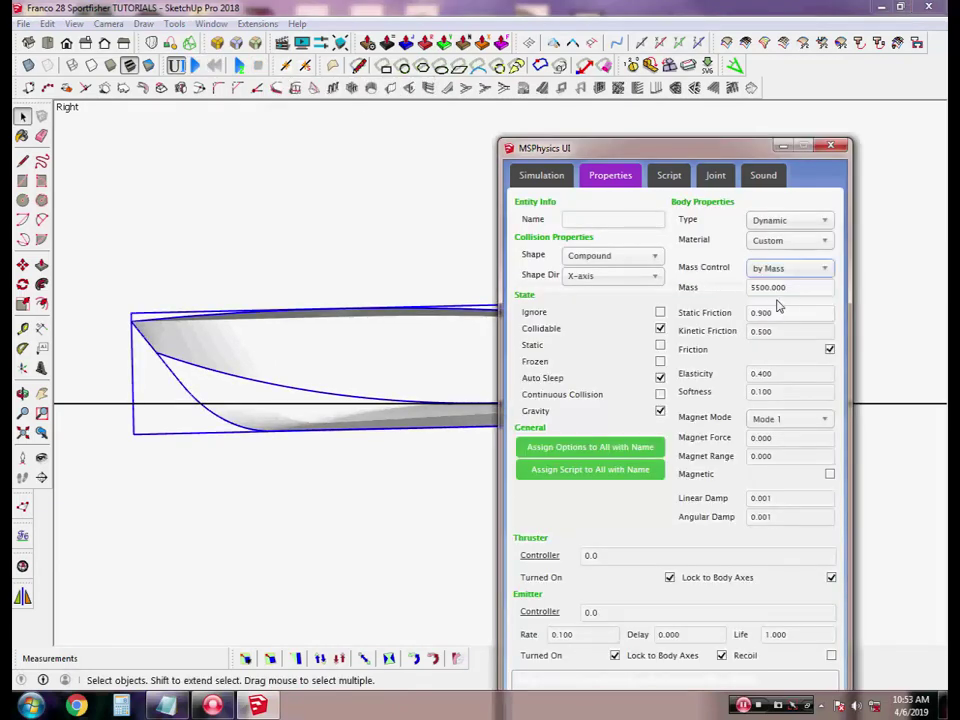
{"action": "double_click", "coordinate": [761, 289]}
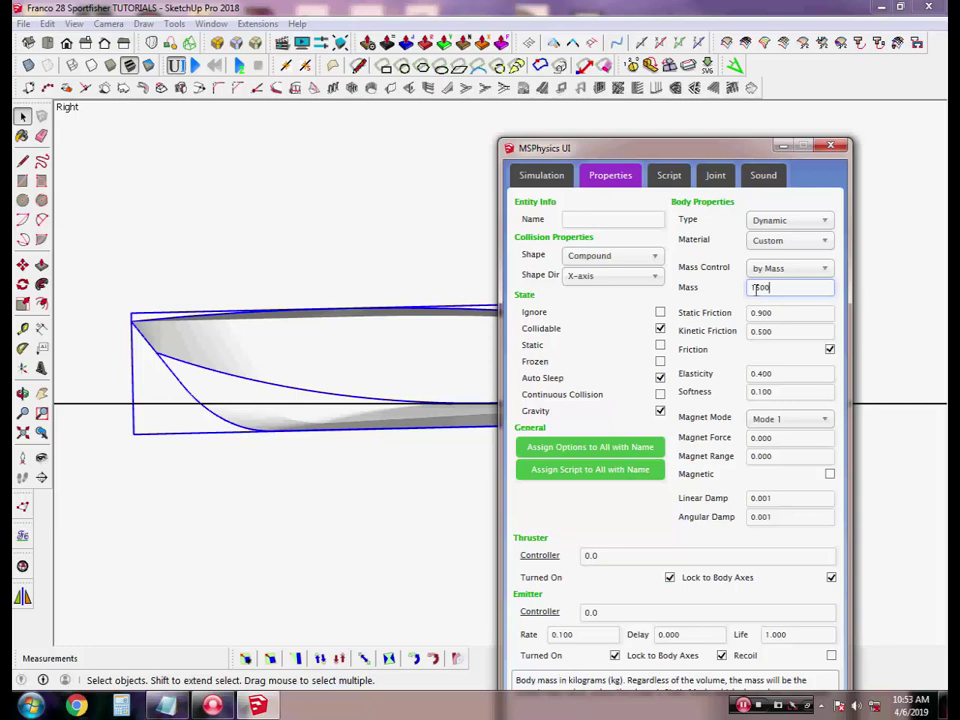
{"action": "left_click", "coordinate": [195, 66]}
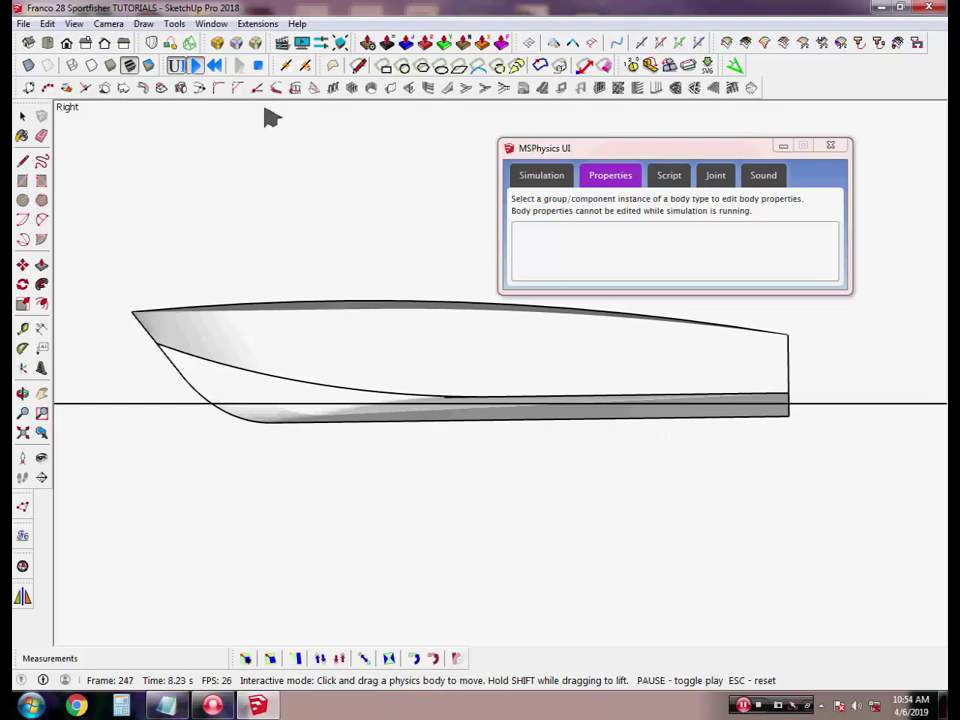
{"action": "left_click", "coordinate": [257, 65]}
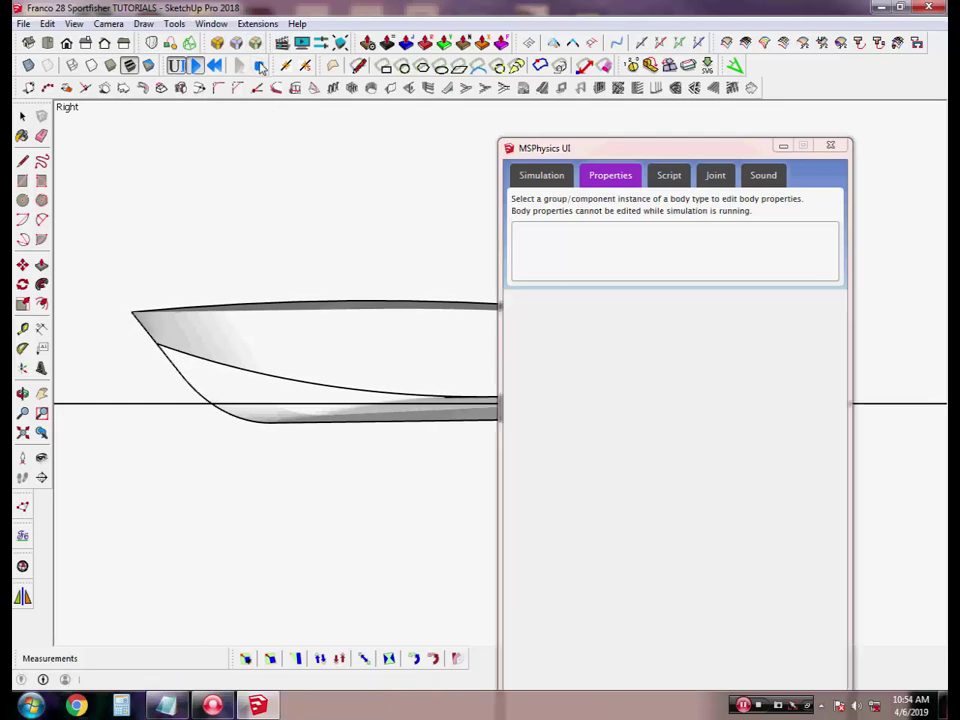
Set the hull's mass to 2500 kg, then run the buoyancy simulation and stop it
{"action": "left_click", "coordinate": [754, 289]}
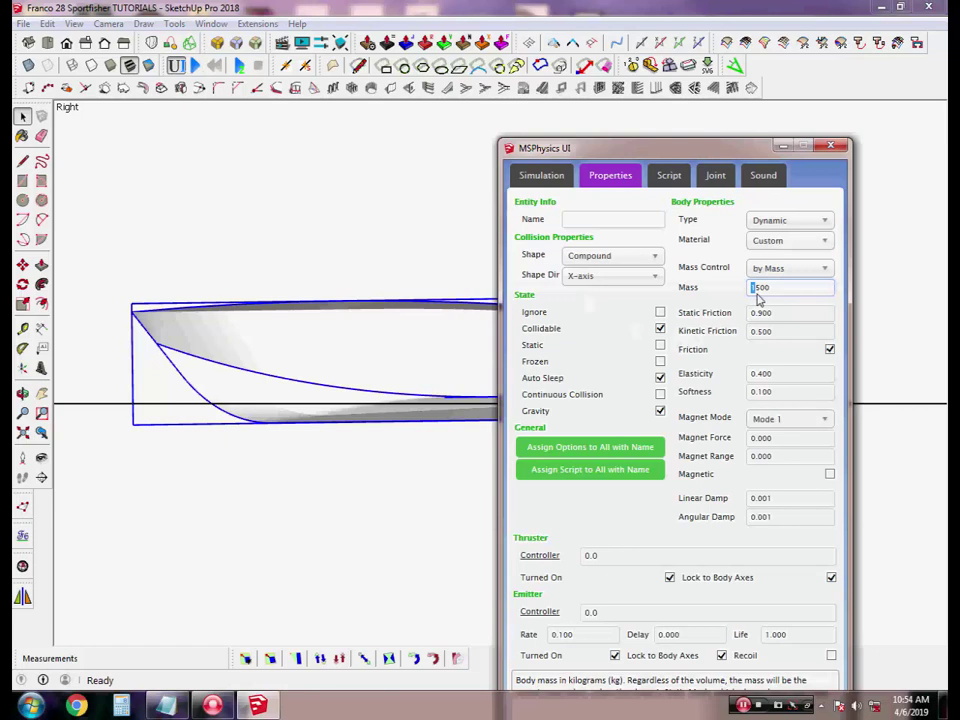
{"action": "type", "text": "2"}
{"action": "left_click", "coordinate": [195, 66]}
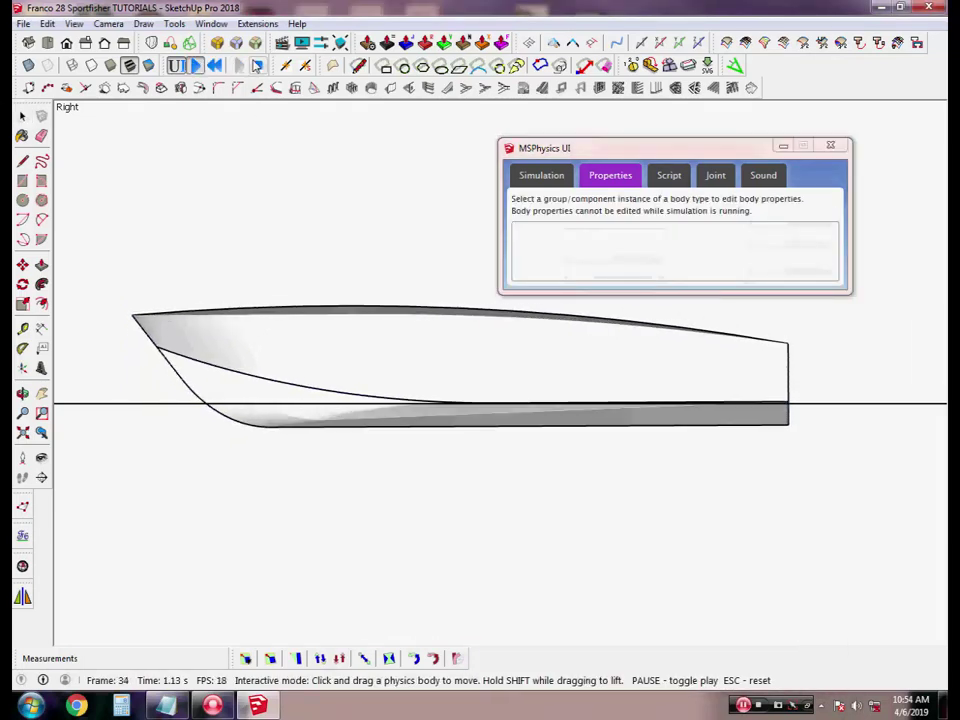
{"action": "left_click", "coordinate": [257, 66]}
Set the hull's mass to 4500 kg and simulate how it floats, checking it from the front, back and both sides before stopping
{"action": "left_click", "coordinate": [760, 288]}
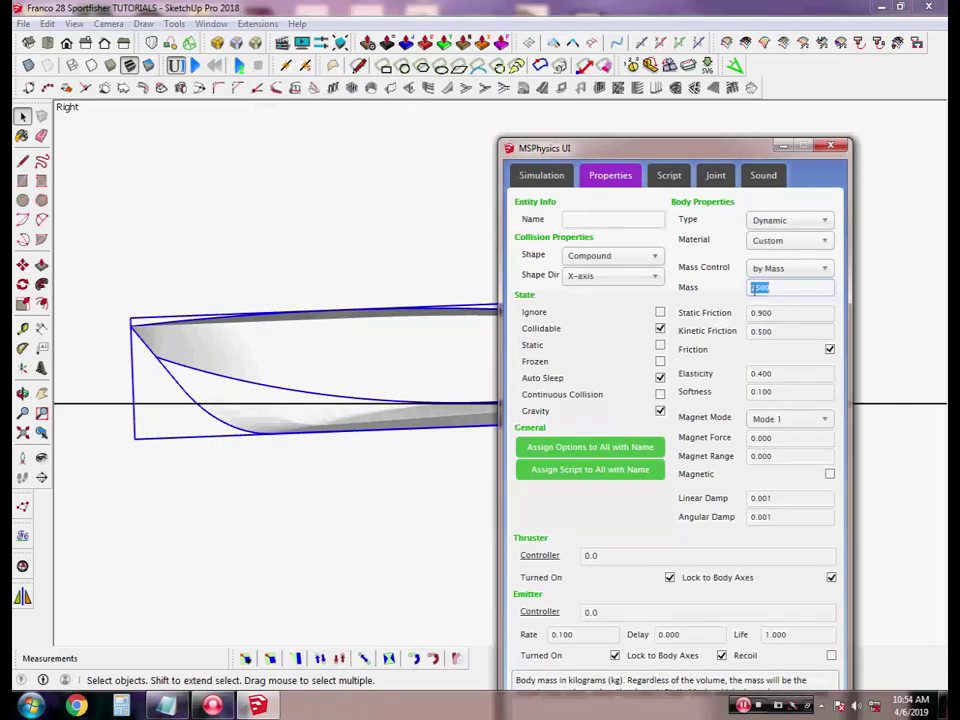
{"action": "left_click", "coordinate": [753, 287]}
{"action": "type", "text": "4"}
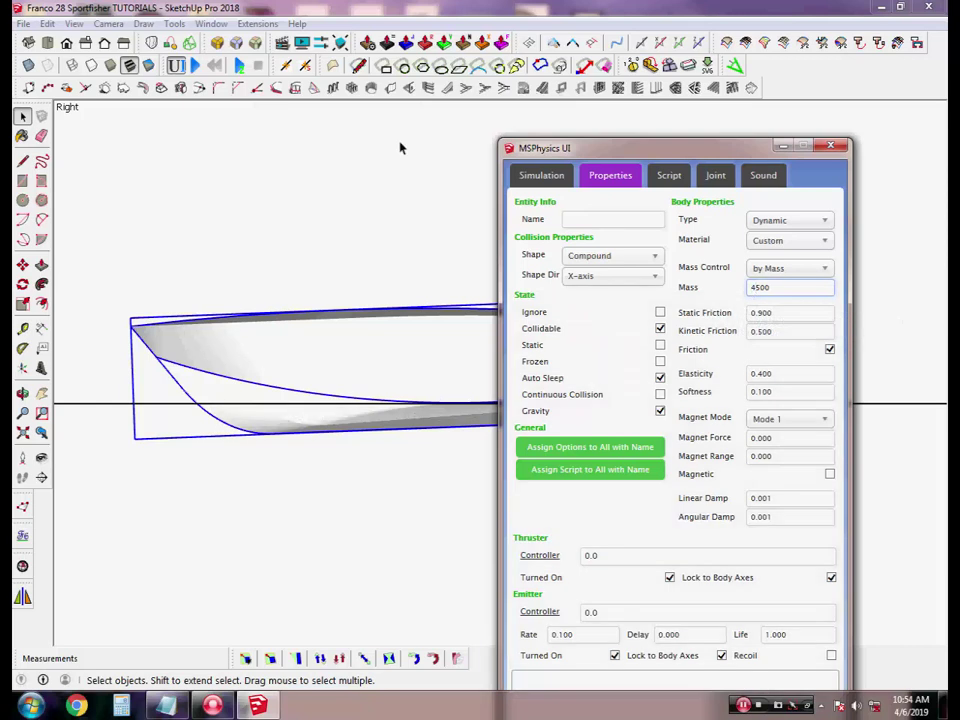
{"action": "left_click", "coordinate": [196, 66]}
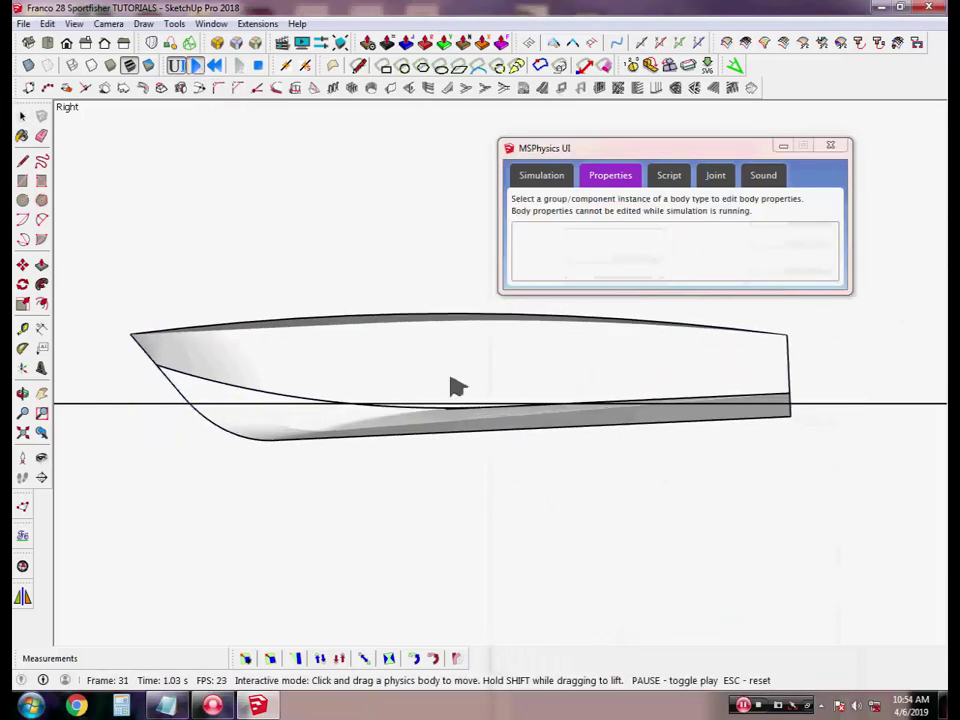
{"action": "left_click", "coordinate": [66, 42]}
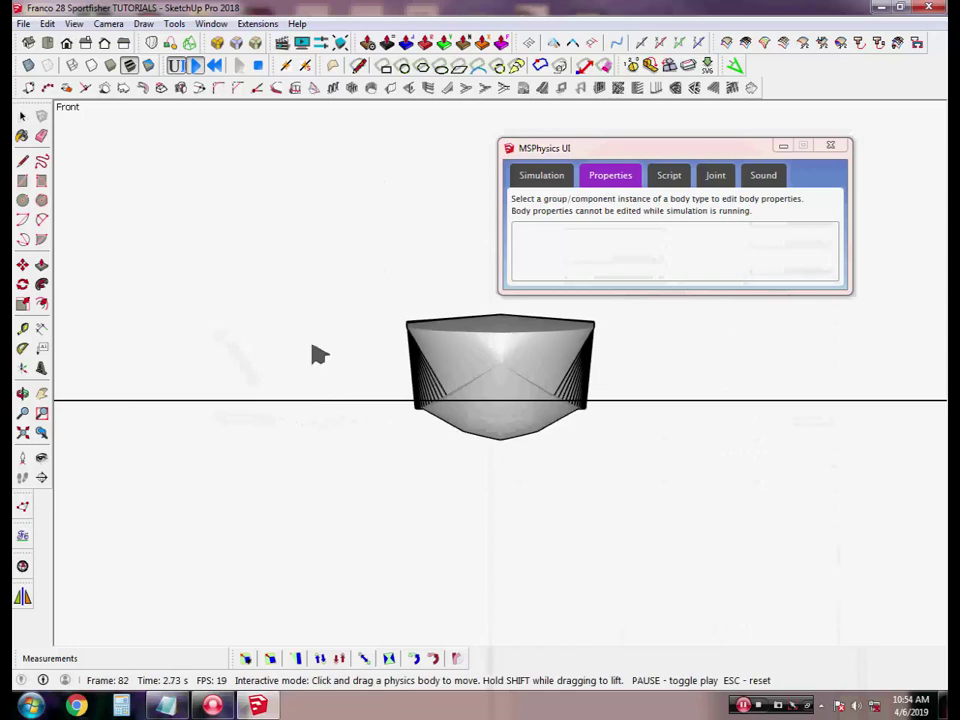
{"action": "left_click", "coordinate": [104, 43]}
{"action": "left_click", "coordinate": [124, 43]}
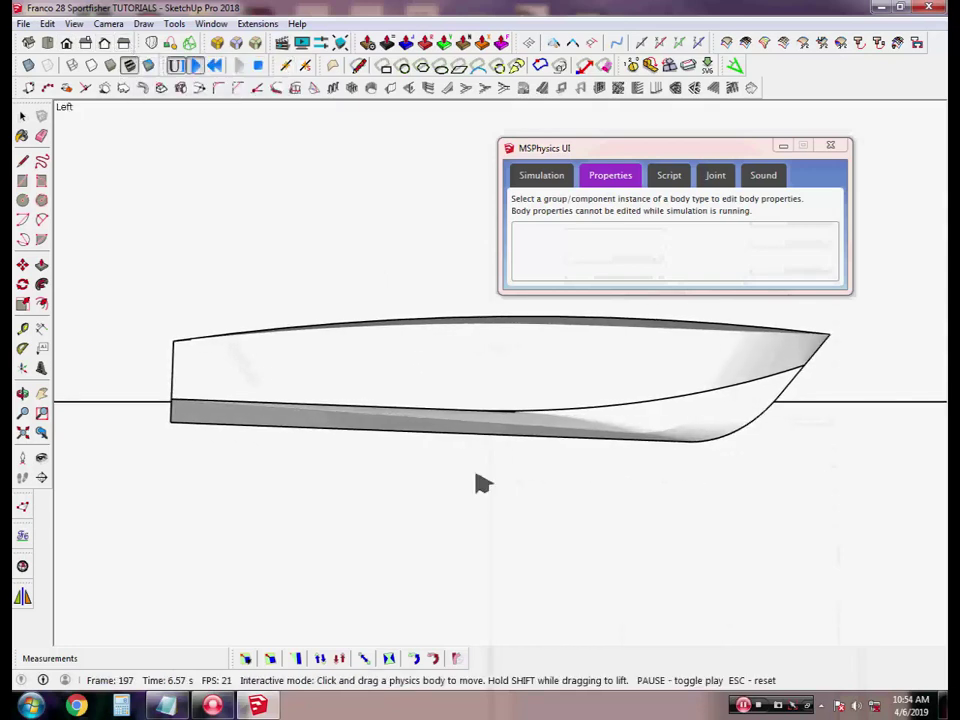
{"action": "middle_click_drag", "start_coordinate": [536, 411], "coordinate": [537, 541]}
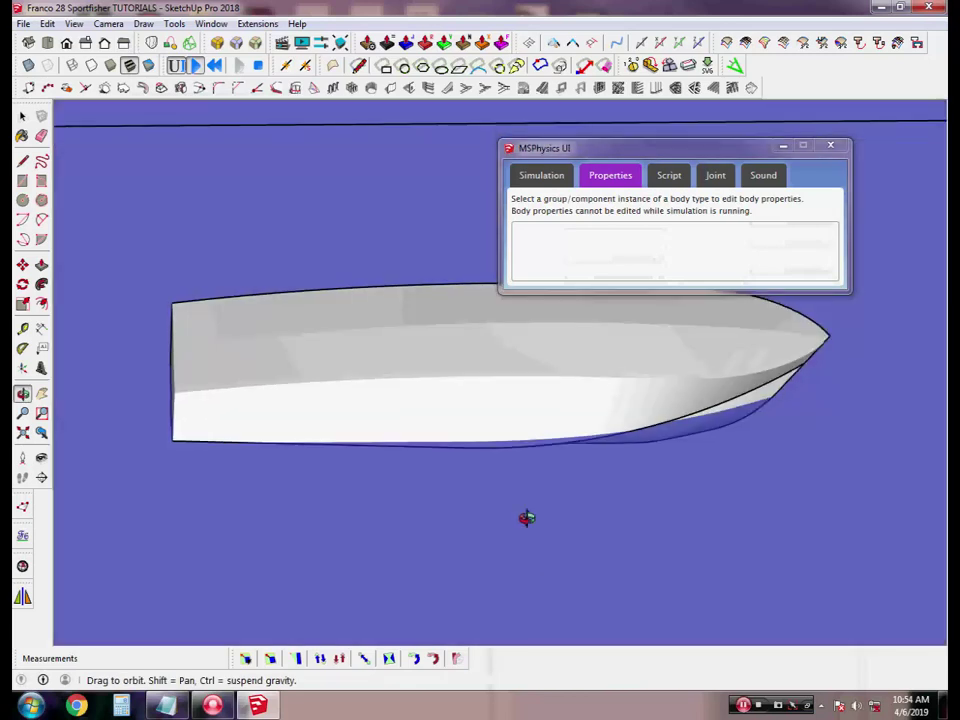
{"action": "left_click", "coordinate": [86, 47]}
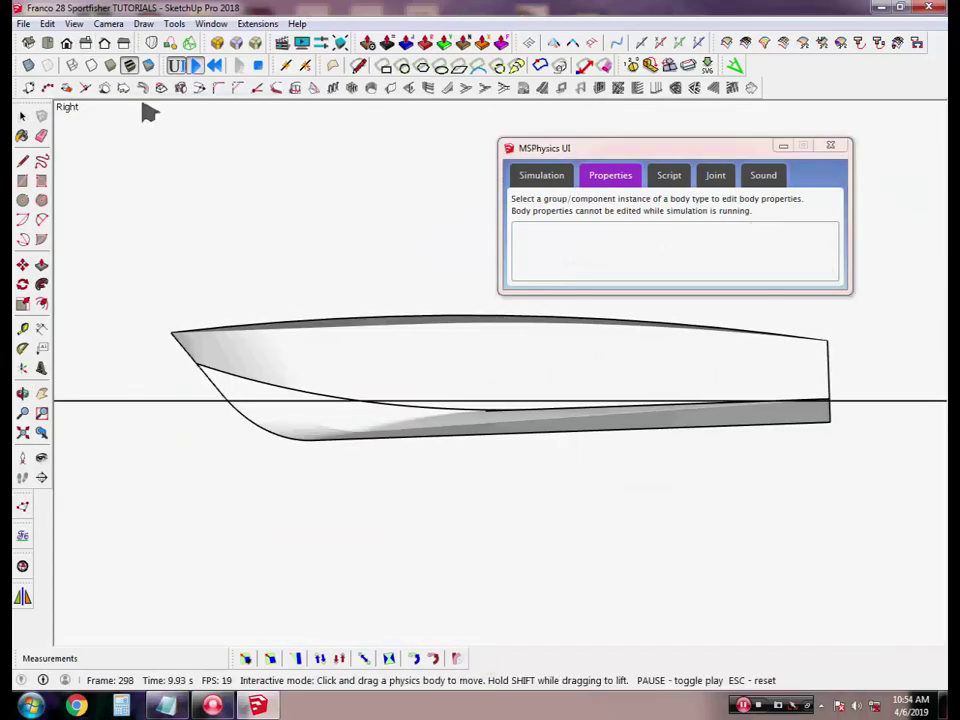
{"action": "left_click", "coordinate": [258, 65]}
Set the hull's mass to 6500 kg and run the buoyancy simulation, stopping it once the hull settles
{"action": "left_click", "coordinate": [330, 370]}
{"action": "left_click", "coordinate": [758, 288]}
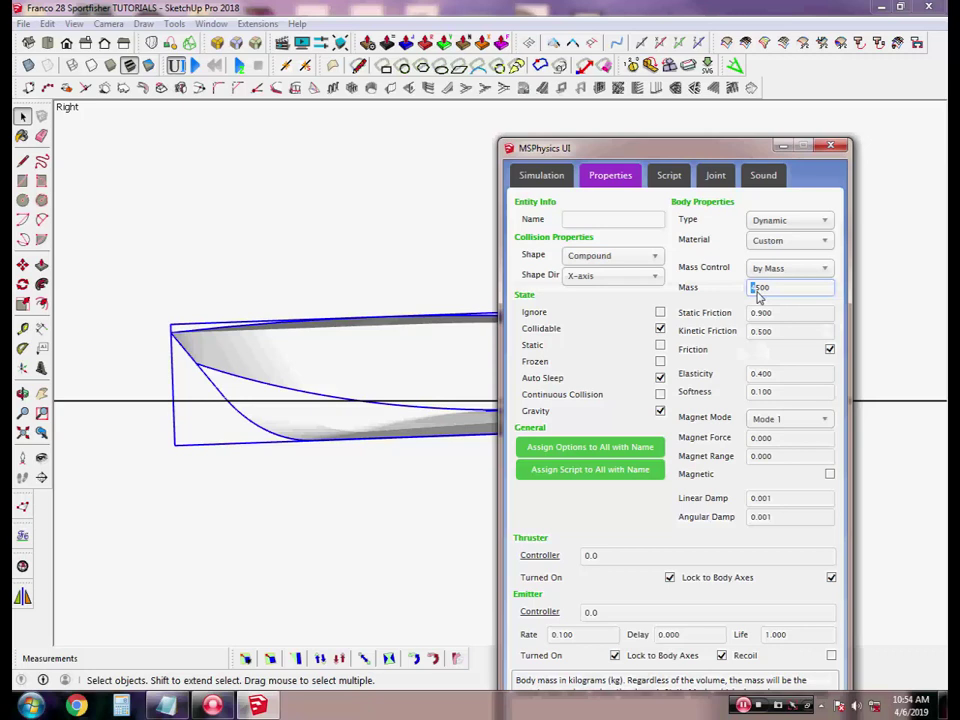
{"action": "type", "text": "6"}
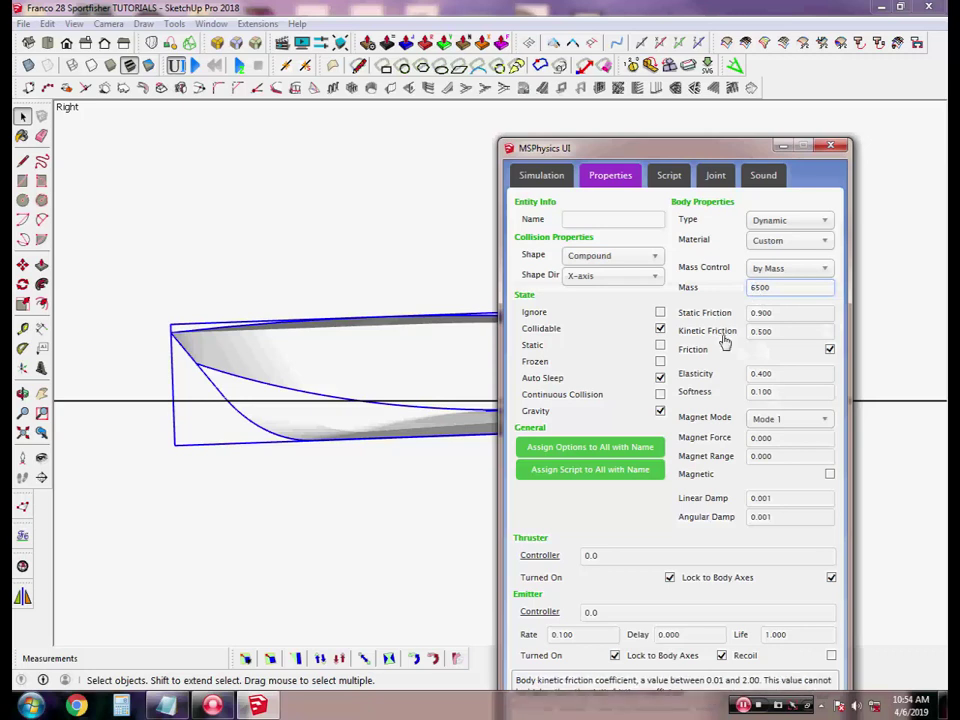
{"action": "left_click", "coordinate": [196, 65]}
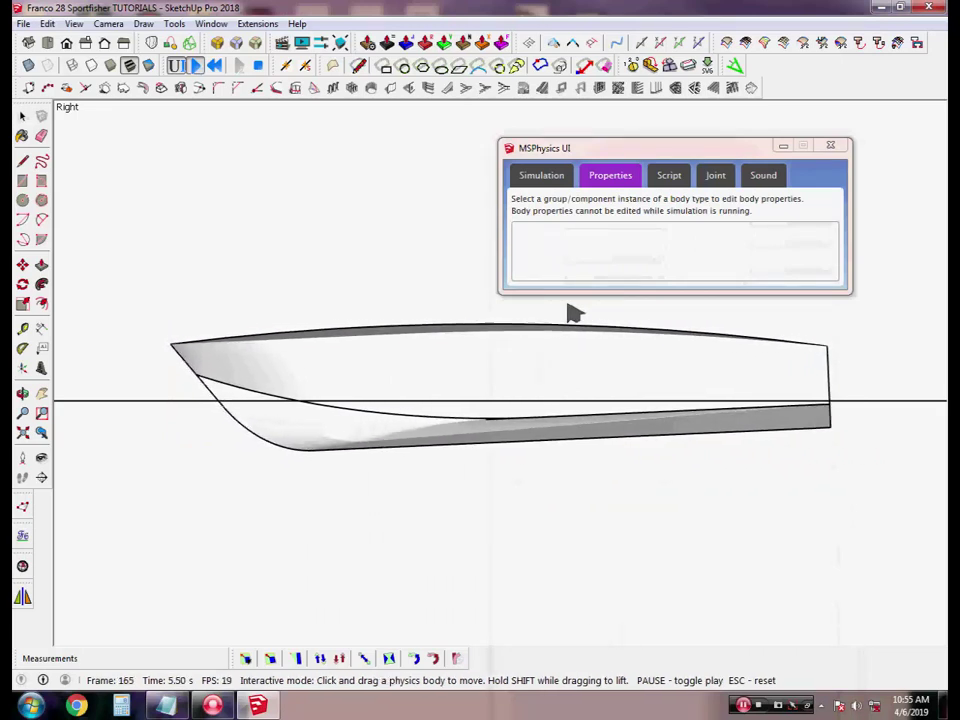
{"action": "left_click", "coordinate": [257, 66]}
Measure the hull's overall horizontal length from the bow tip to the transom's lower corner with a dimension, and undo that dimension
{"action": "key", "text": "d"}
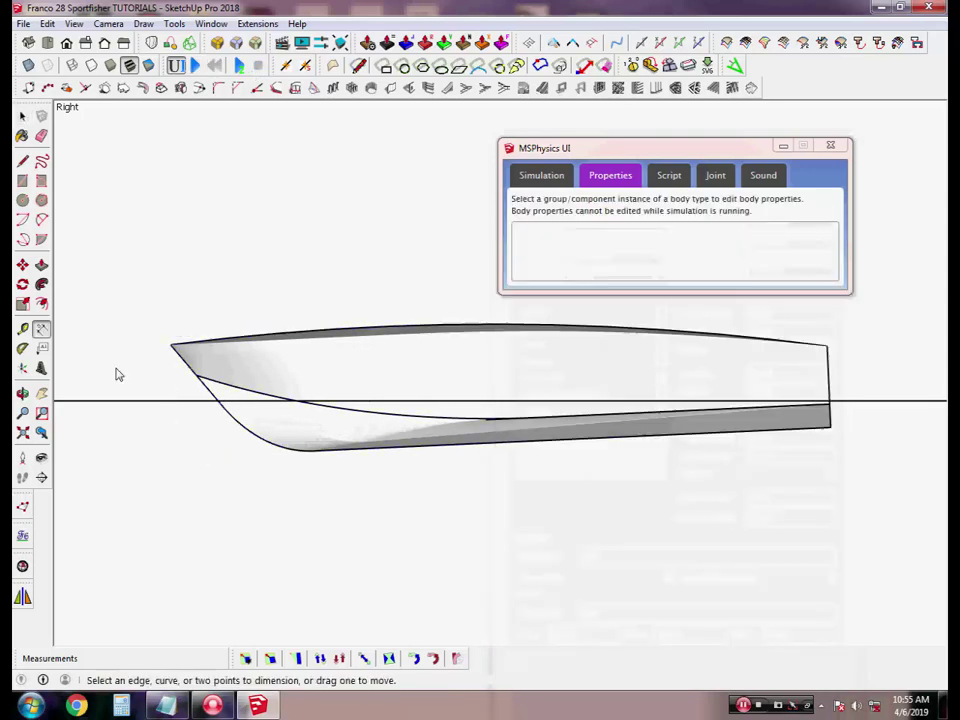
{"action": "left_click", "coordinate": [173, 346]}
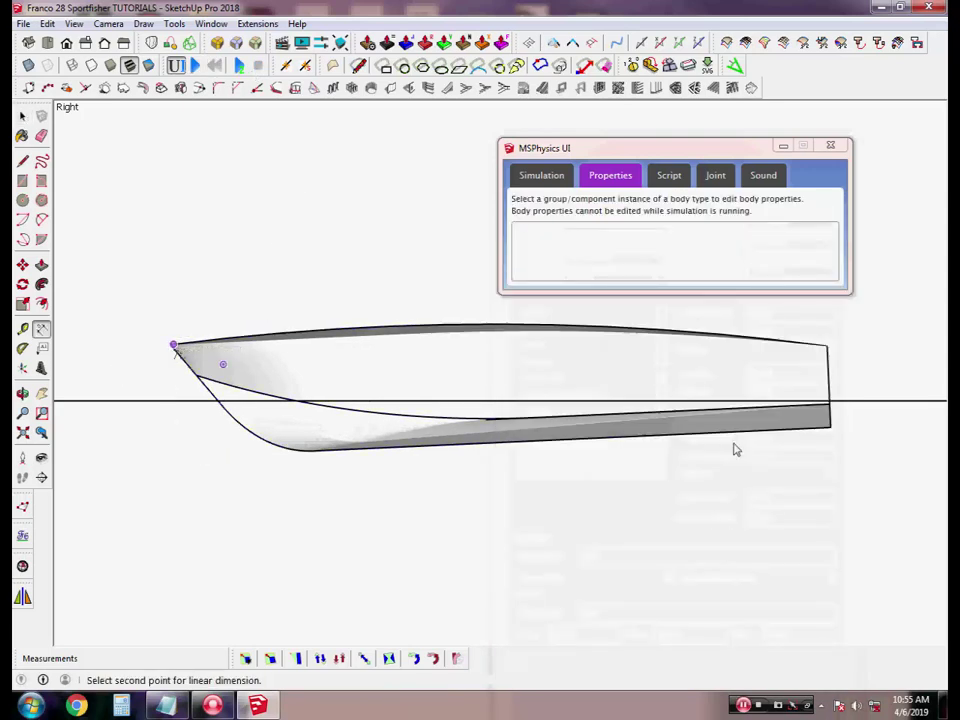
{"action": "left_click", "coordinate": [830, 426]}
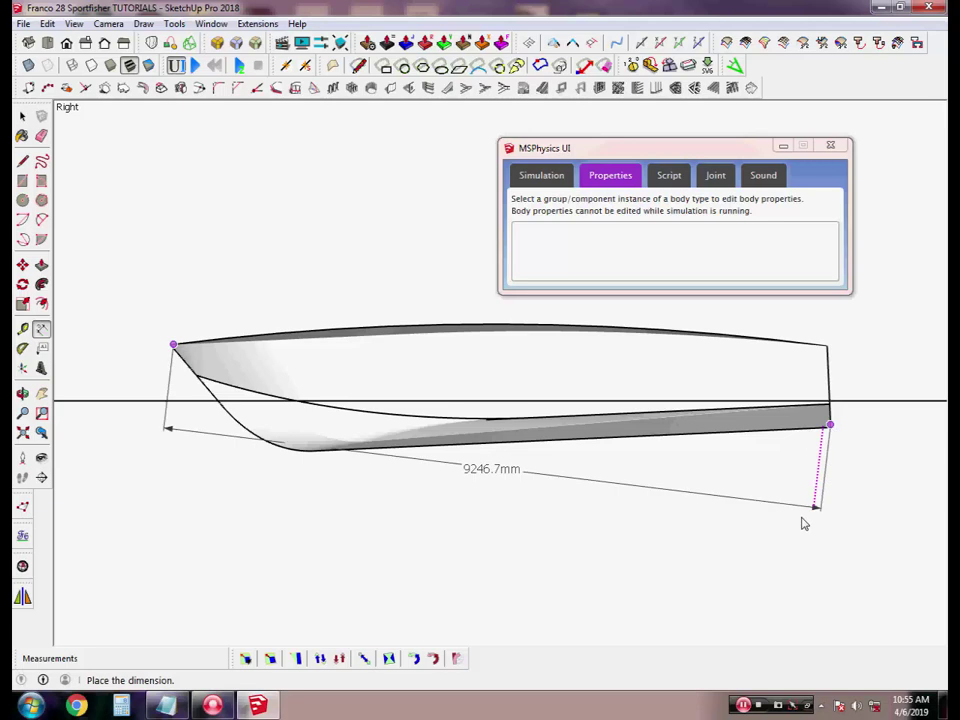
{"action": "left_click", "coordinate": [892, 566]}
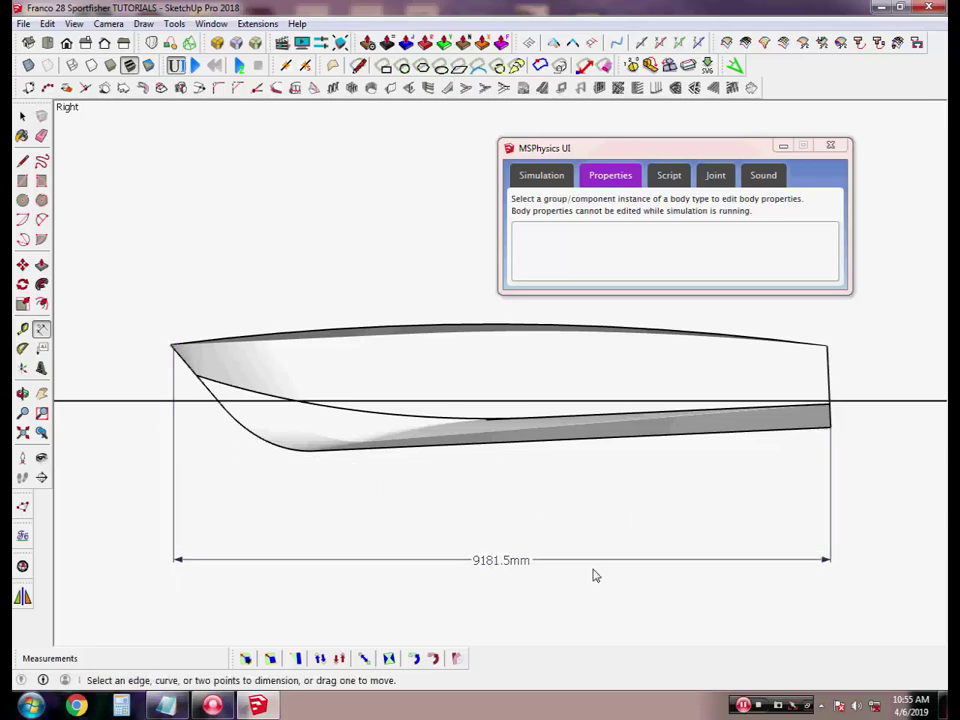
{"action": "scroll", "coordinate": [551, 578], "scroll_direction": "up", "scroll_amount": 1}
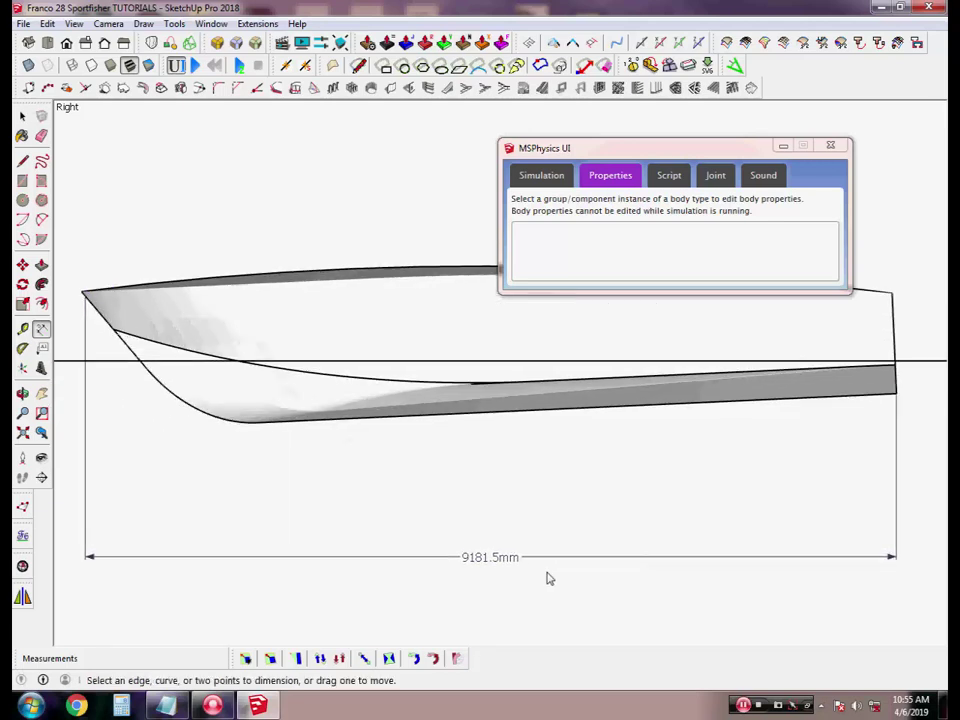
{"action": "scroll", "coordinate": [549, 578], "scroll_direction": "down", "scroll_amount": 1}
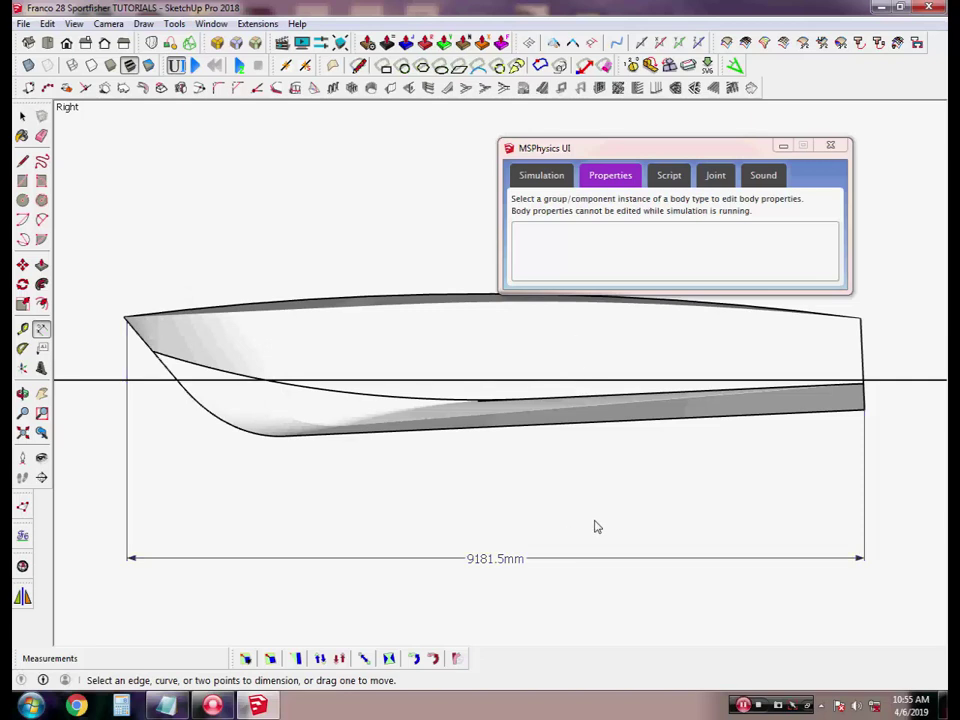
{"action": "key", "text": "ctrl+z"}
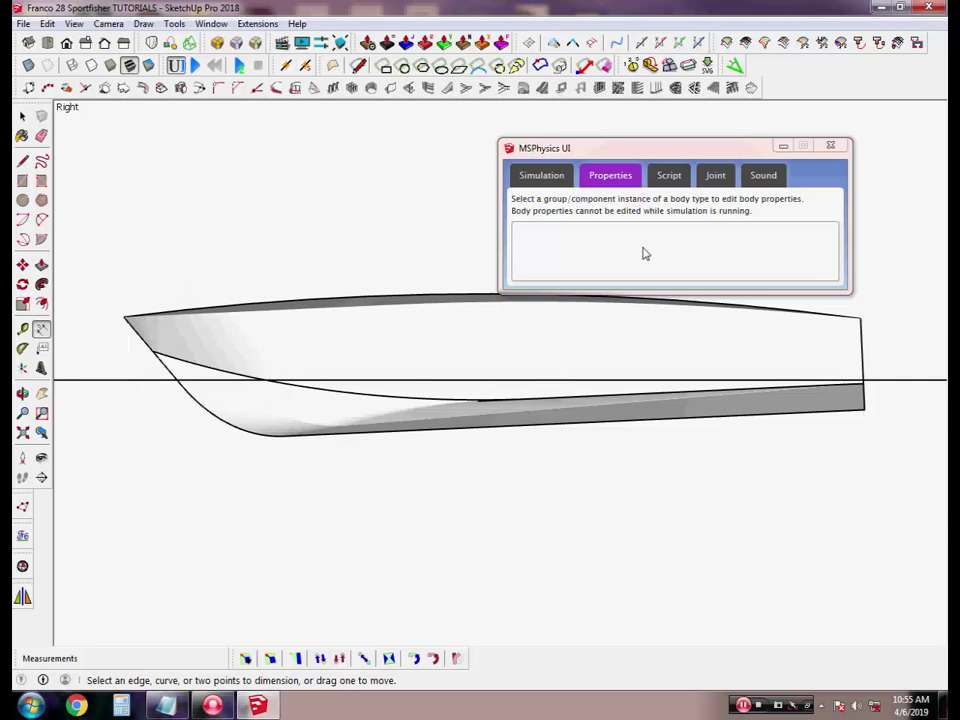
Set the hull's mass to 4650 kg and start the buoyancy simulation
{"action": "scroll", "coordinate": [476, 327], "scroll_direction": "up", "scroll_amount": 2}
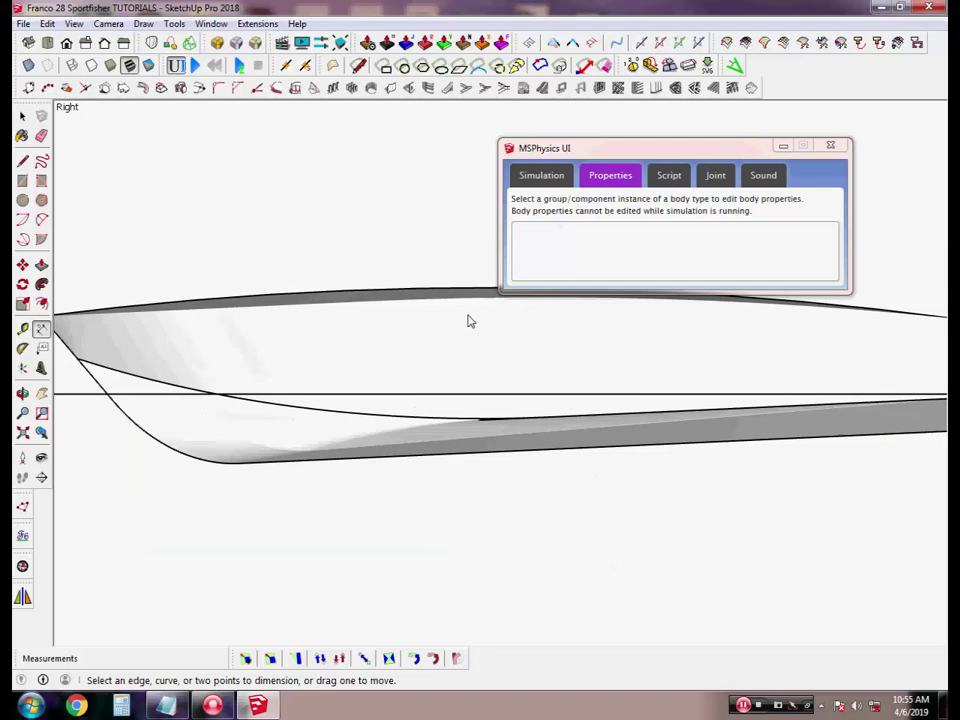
{"action": "scroll", "coordinate": [378, 323], "scroll_direction": "down", "scroll_amount": 3}
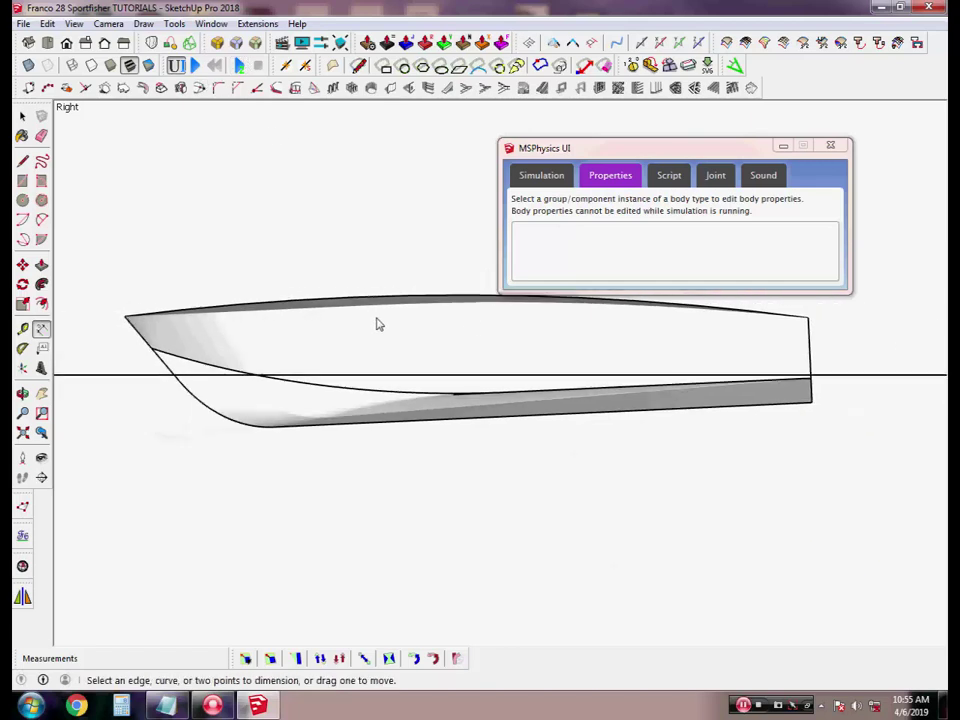
{"action": "key", "text": "space"}
{"action": "left_click", "coordinate": [377, 324]}
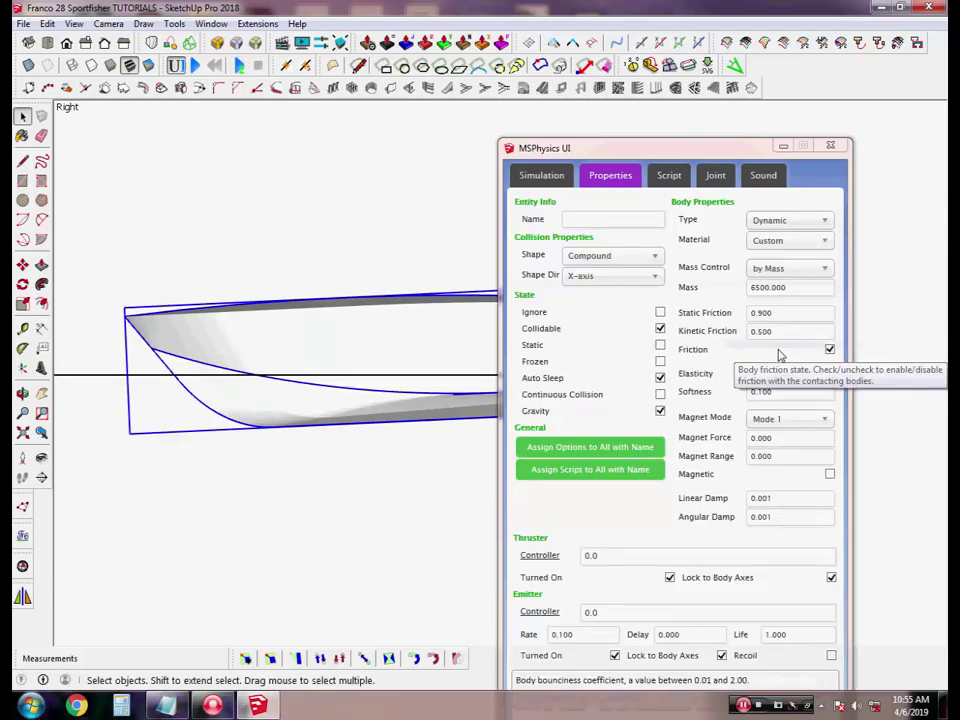
{"action": "left_click", "coordinate": [758, 287]}
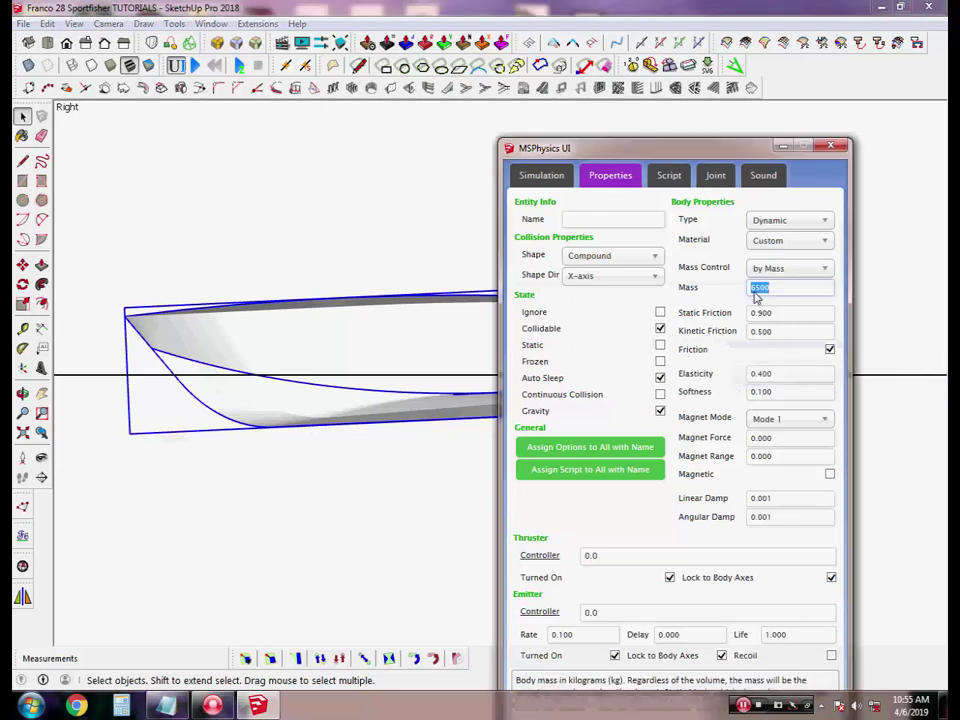
{"action": "type", "text": "46"}
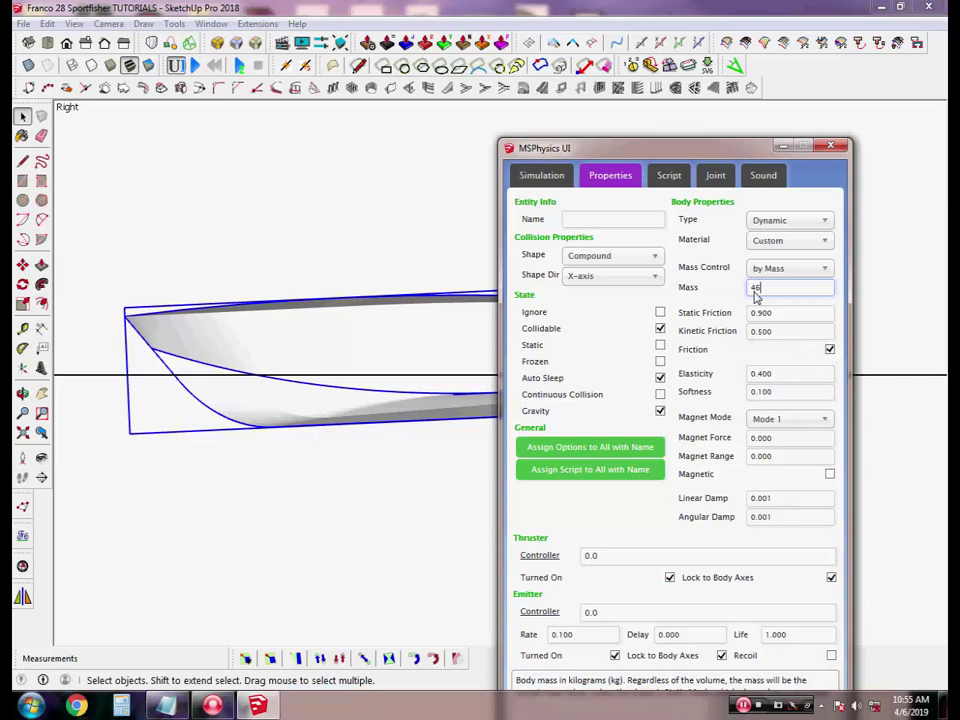
{"action": "type", "text": "50"}
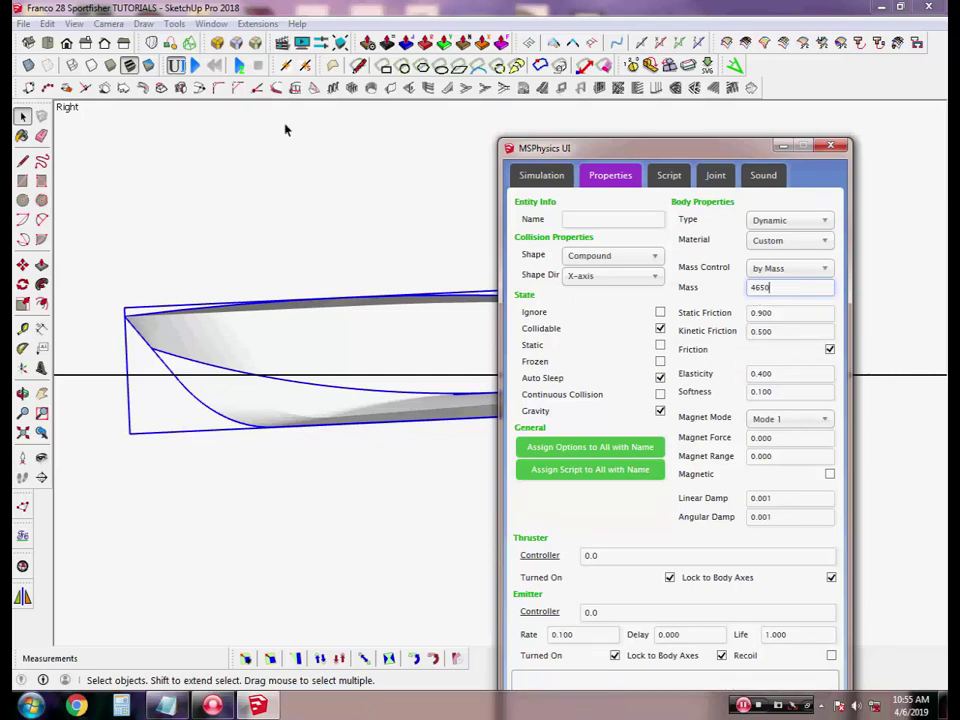
{"action": "left_click", "coordinate": [196, 65]}
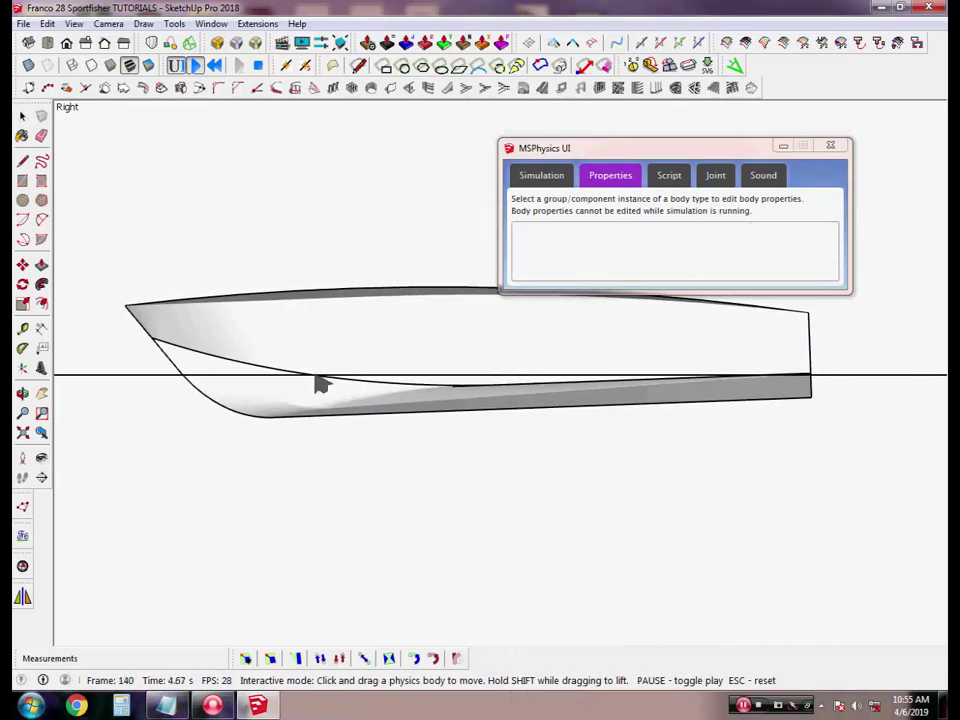
Examine how the floating hull sits against the waterline in perspective and from the front while the simulation runs
{"action": "middle_click_drag", "start_coordinate": [320, 385], "coordinate": [520, 420]}
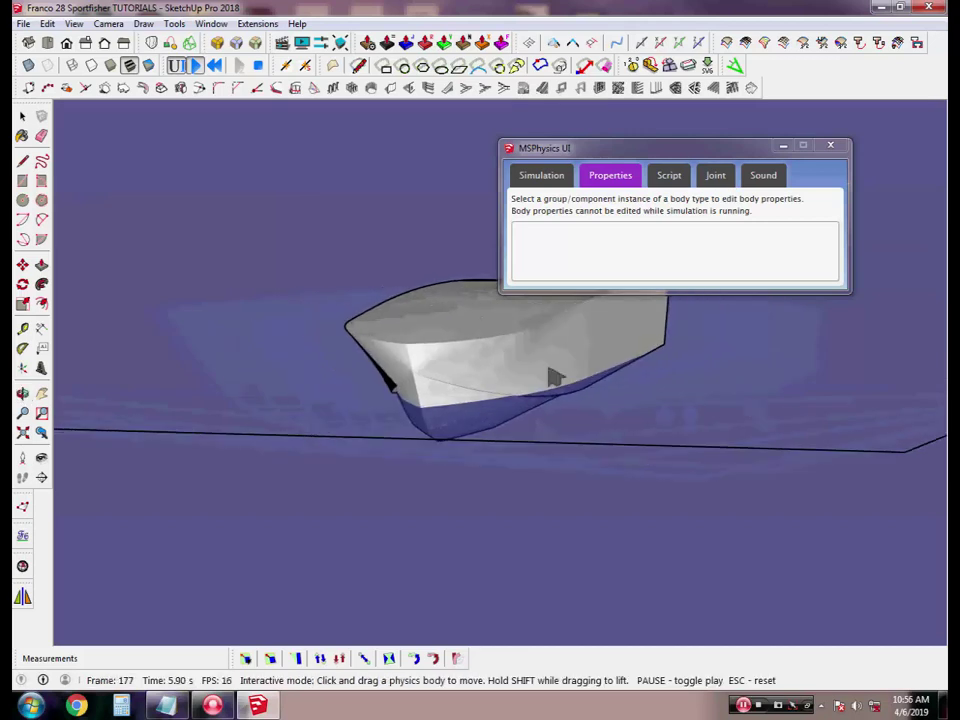
{"action": "middle_click_drag", "start_coordinate": [553, 376], "coordinate": [634, 336]}
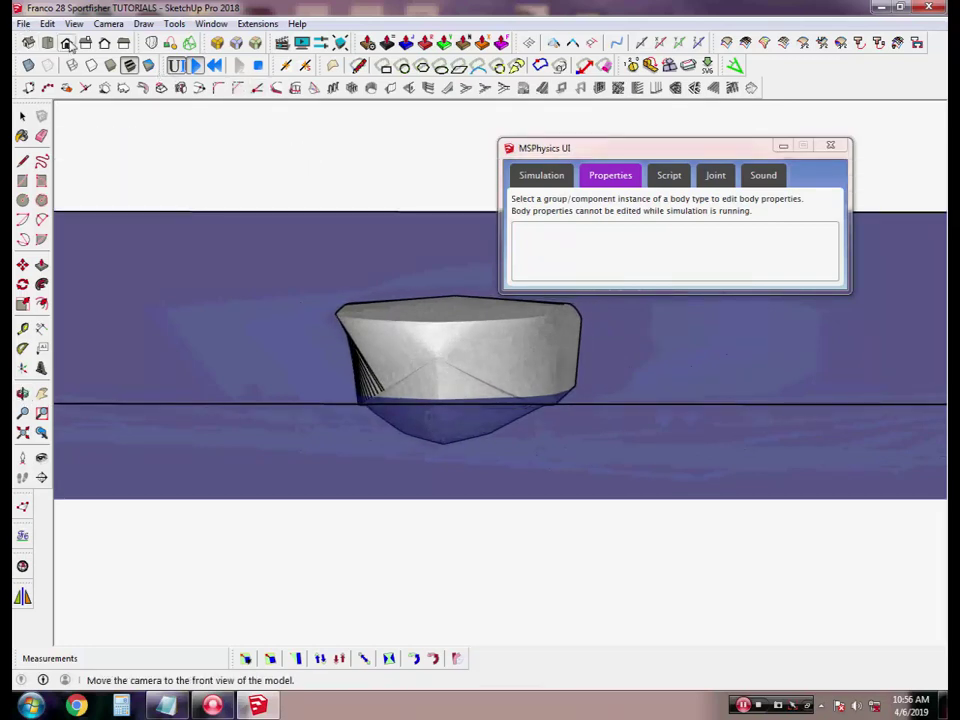
{"action": "left_click", "coordinate": [66, 42]}
{"action": "scroll", "coordinate": [253, 337], "scroll_direction": "down", "scroll_amount": 2}
{"action": "scroll", "coordinate": [490, 385], "scroll_direction": "up", "scroll_amount": 3}
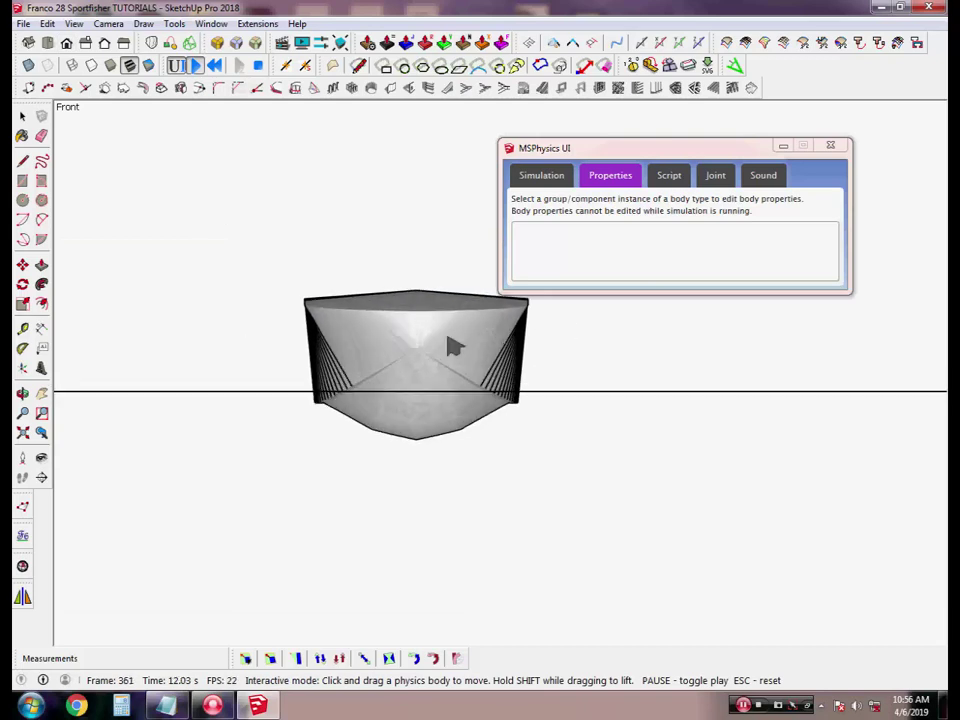
{"action": "scroll", "coordinate": [540, 318], "scroll_direction": "up", "scroll_amount": 1}
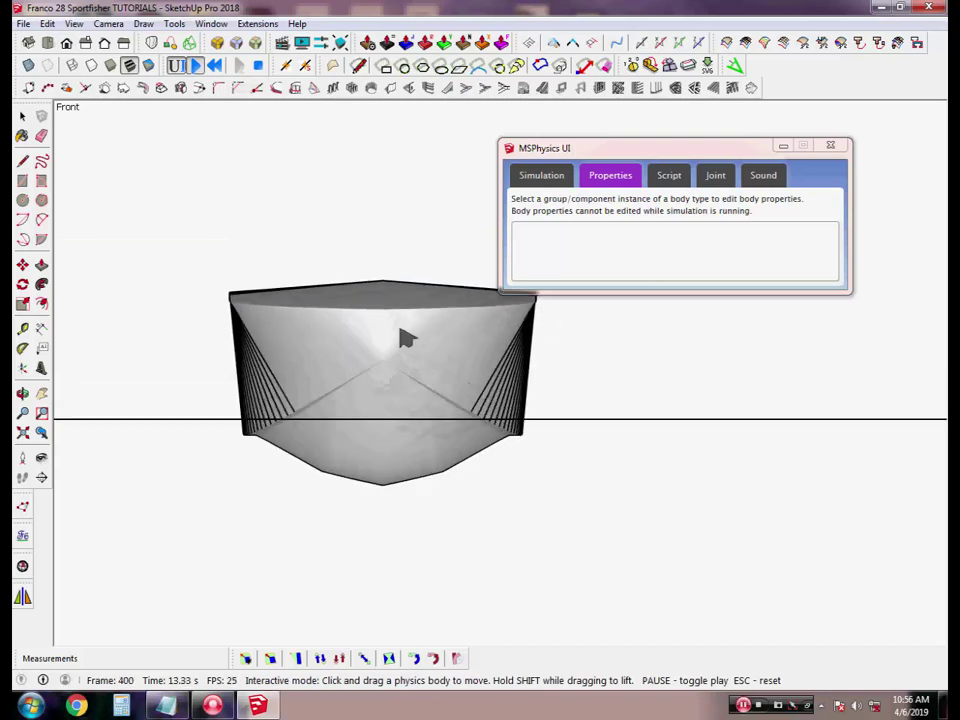
{"action": "scroll", "coordinate": [410, 360], "scroll_direction": "down", "scroll_amount": 4}
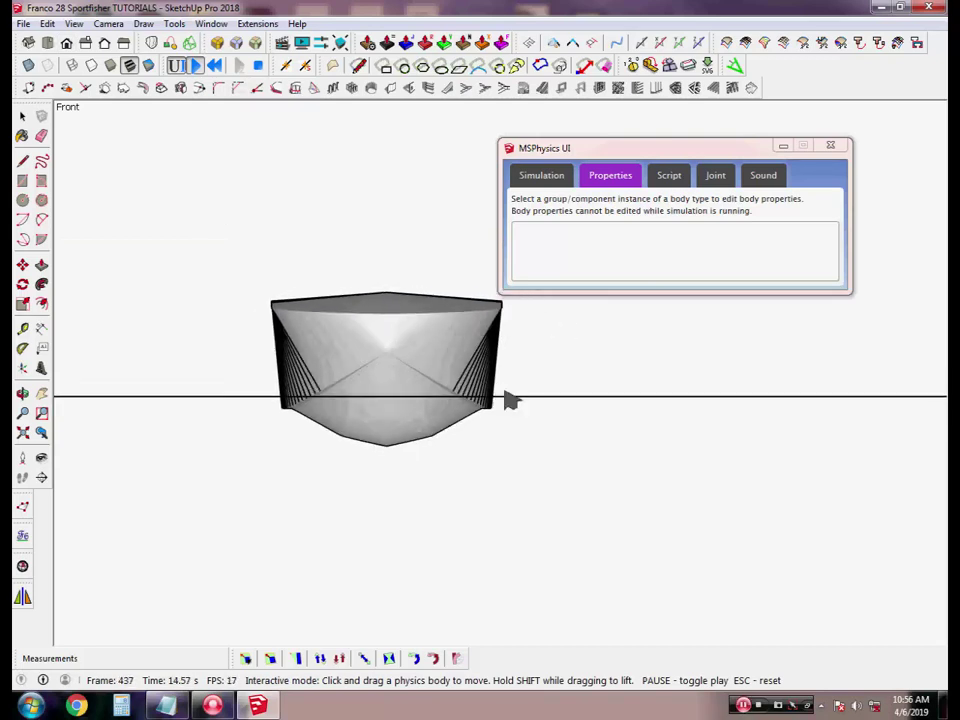
{"action": "scroll", "coordinate": [403, 400], "scroll_direction": "up", "scroll_amount": 1}
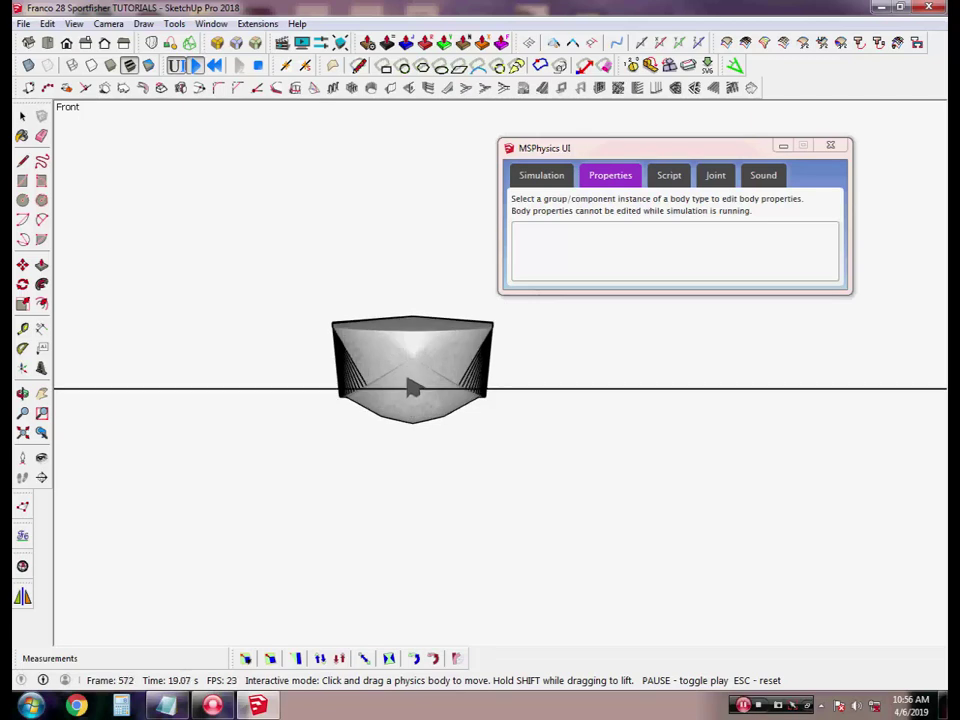
{"action": "scroll", "coordinate": [412, 392], "scroll_direction": "up", "scroll_amount": 1}
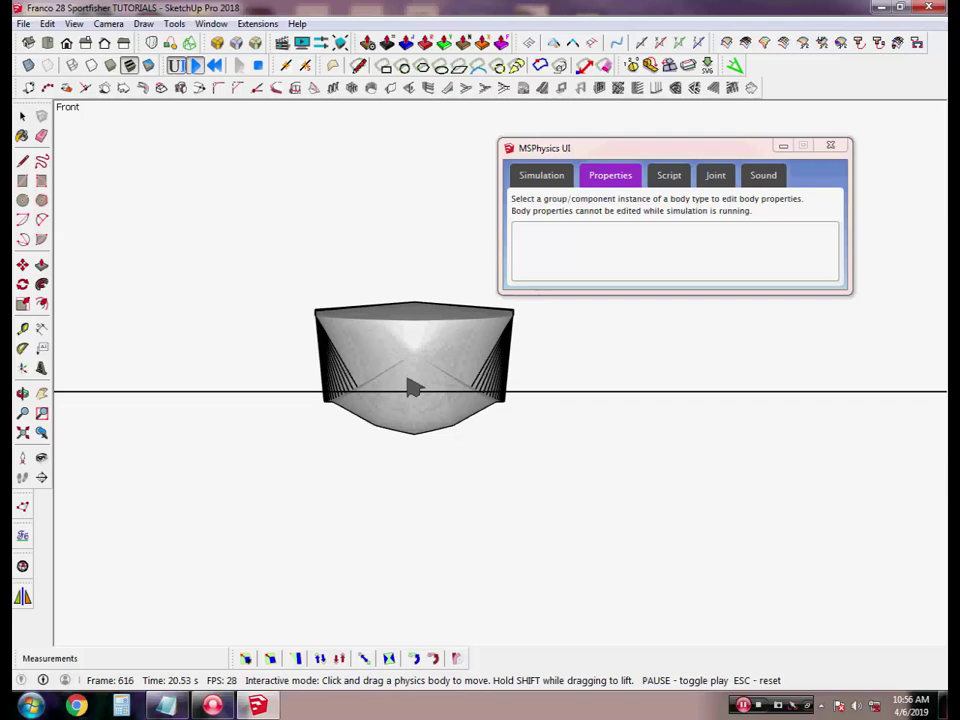